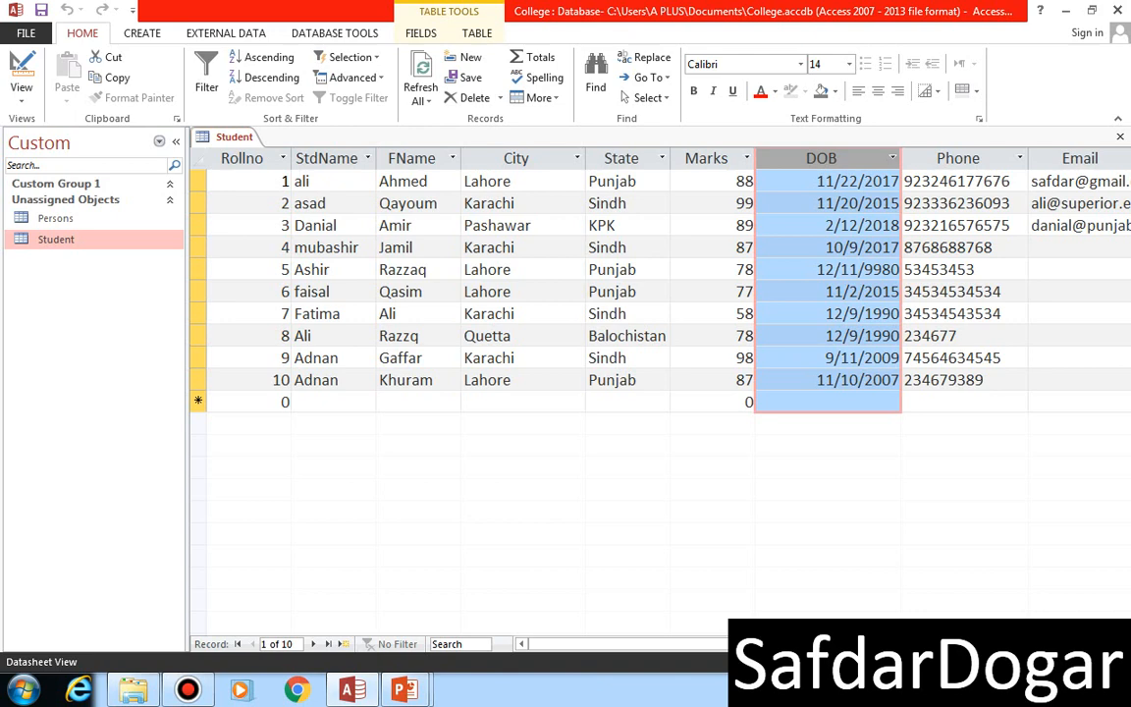
Step: Look through the Phone, Email and Fee columns of the Student table and return to its first columns
{"action": "left_click", "coordinate": [958, 159]}
{"action": "left_click", "coordinate": [1080, 158]}
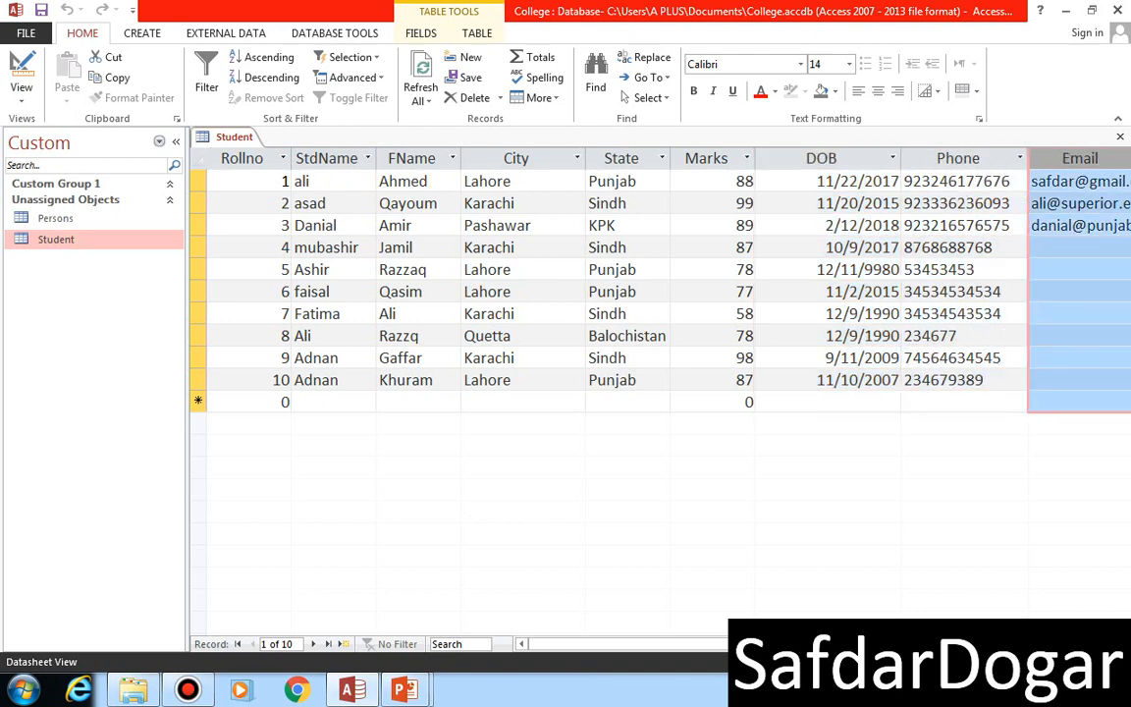
{"action": "key", "text": "Tab"}
{"action": "key", "text": "ctrl+space"}
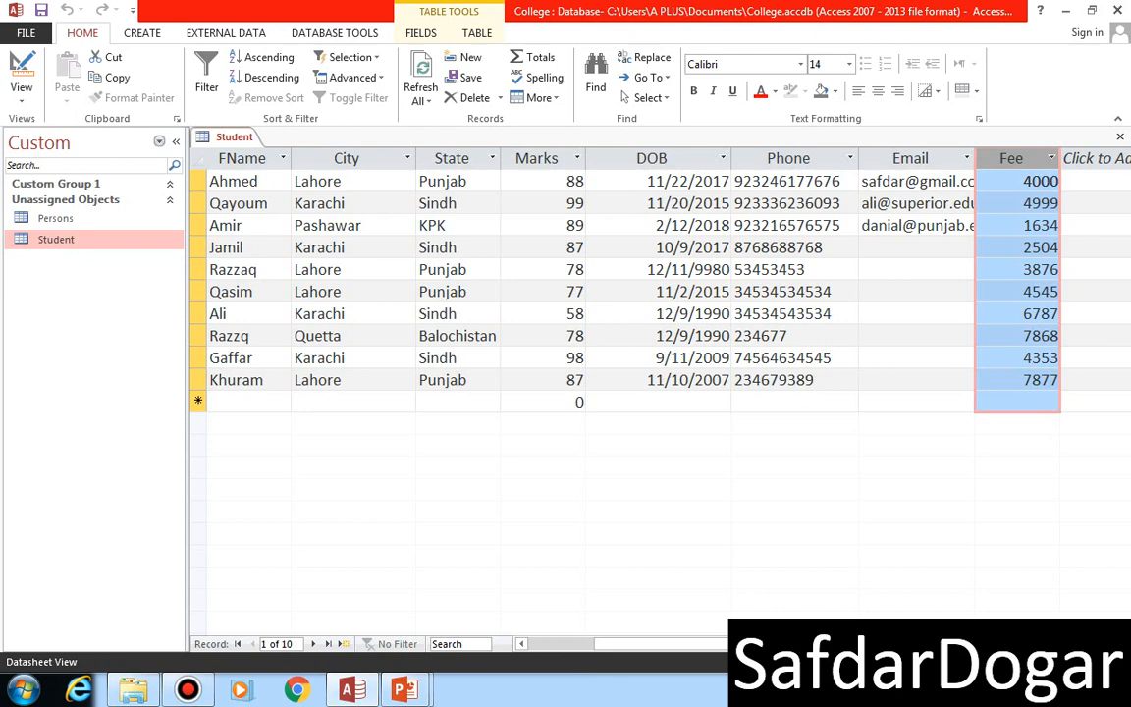
{"action": "left_click_drag", "start_coordinate": [656, 644], "coordinate": [587, 645]}
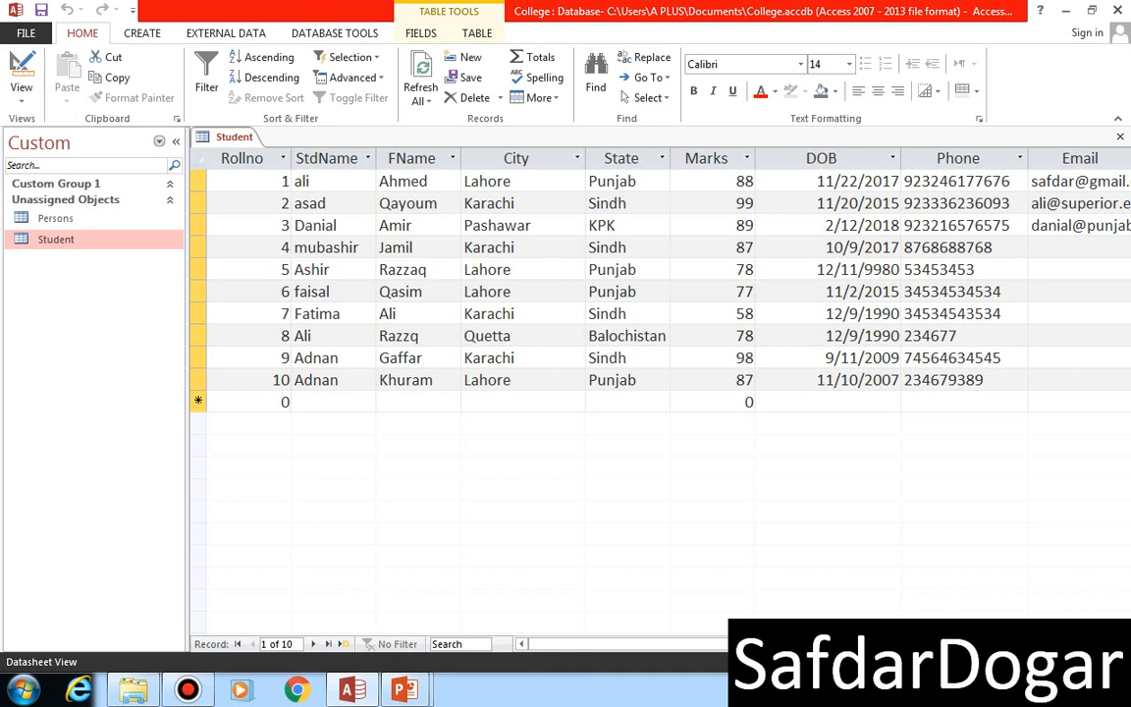
Step: Sort the Student records by FName from A to Z
{"action": "left_click", "coordinate": [326, 158]}
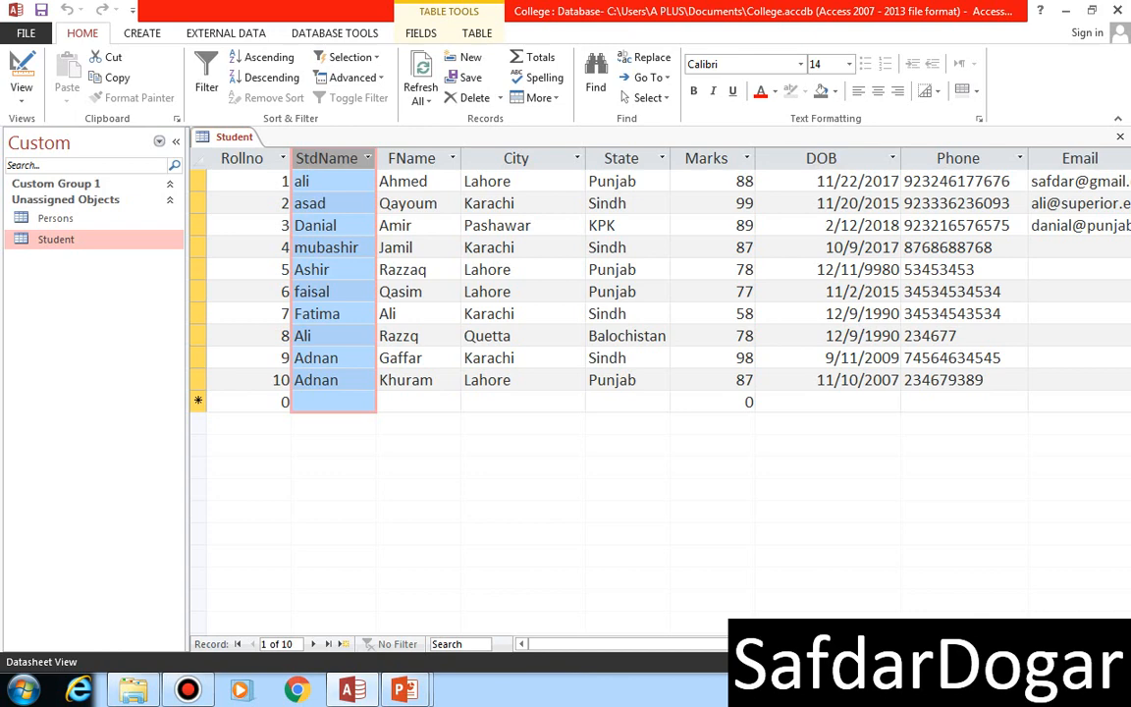
{"action": "left_click", "coordinate": [452, 158]}
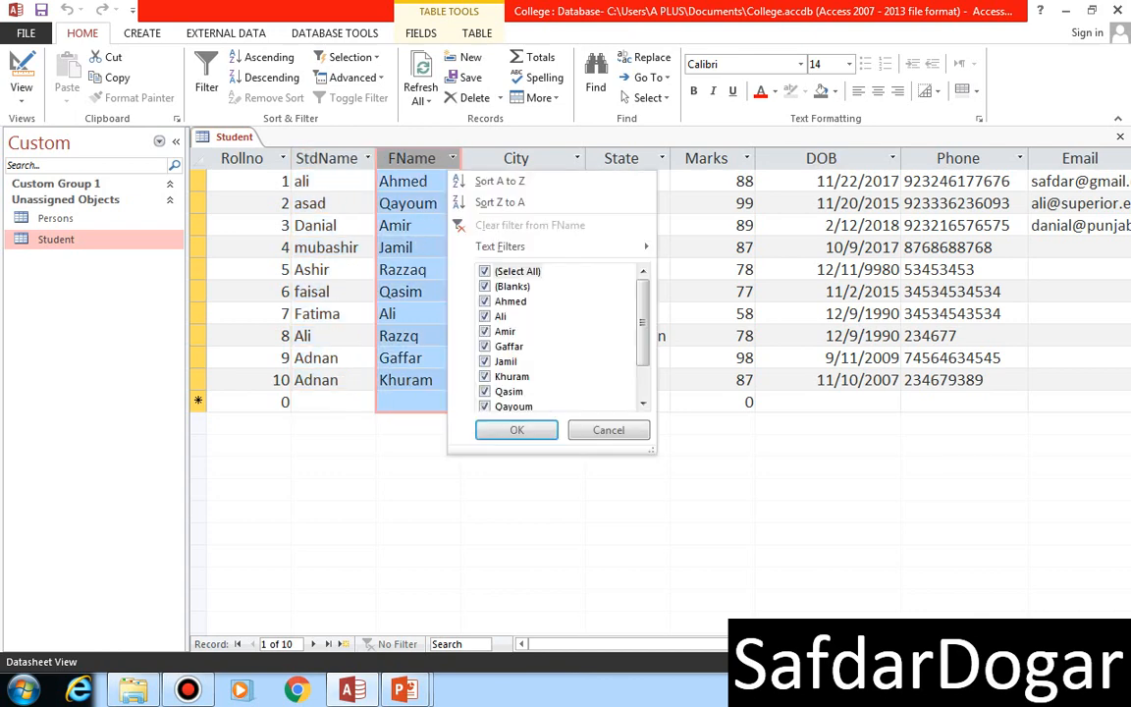
{"action": "key", "text": "Escape"}
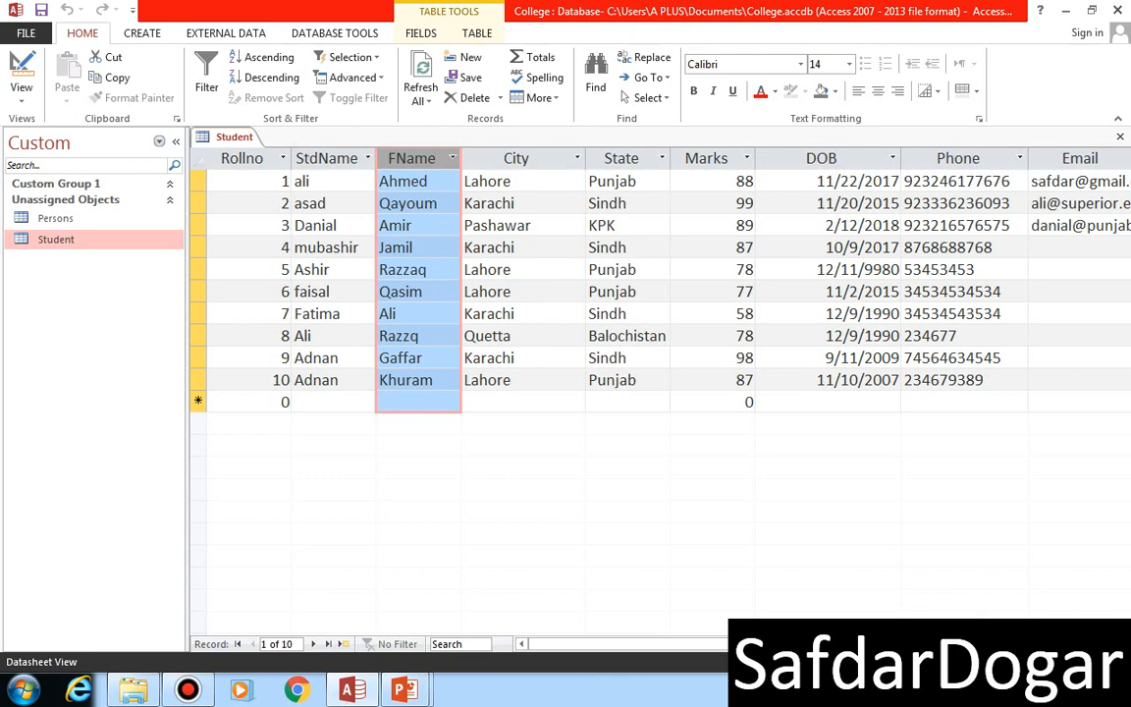
{"action": "left_click", "coordinate": [453, 158]}
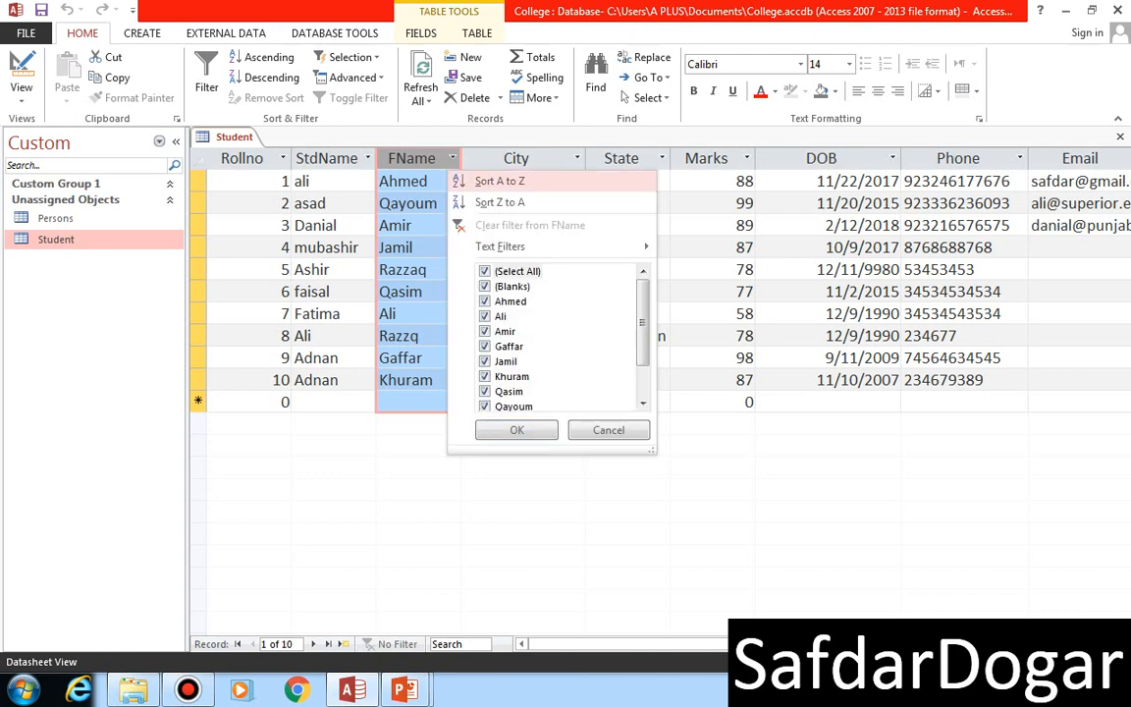
{"action": "left_click", "coordinate": [500, 180]}
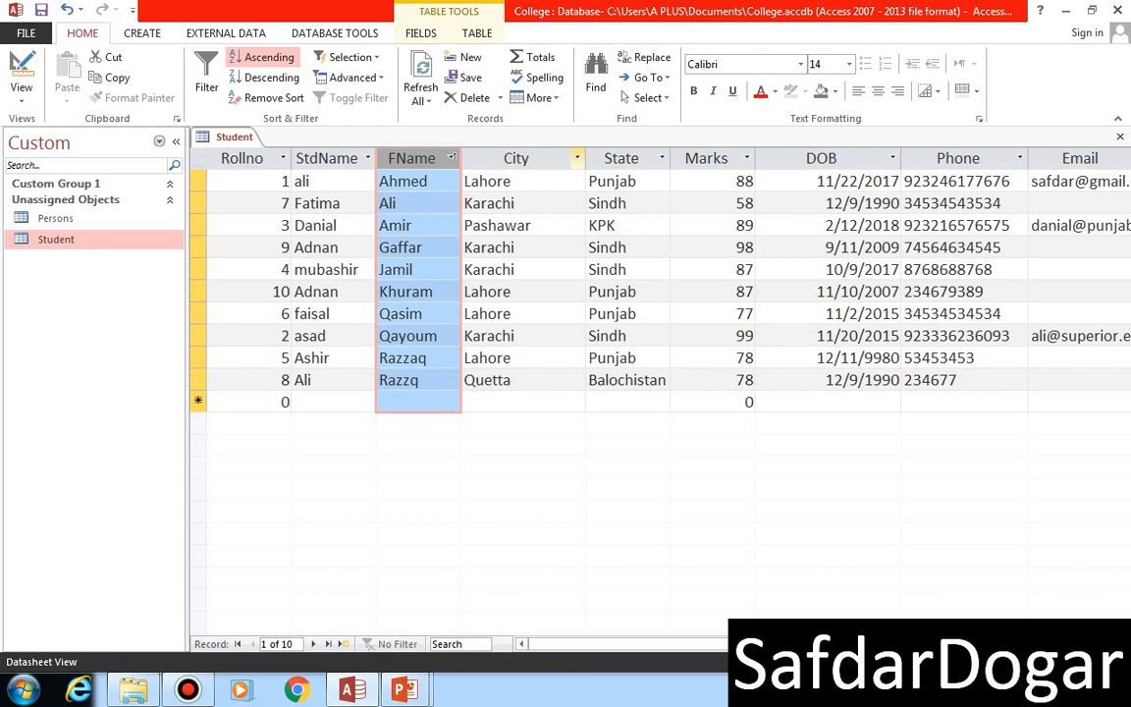
Step: Check the City column's sort and filter options without limiting any city, and remove the FName sort
{"action": "left_click", "coordinate": [577, 158]}
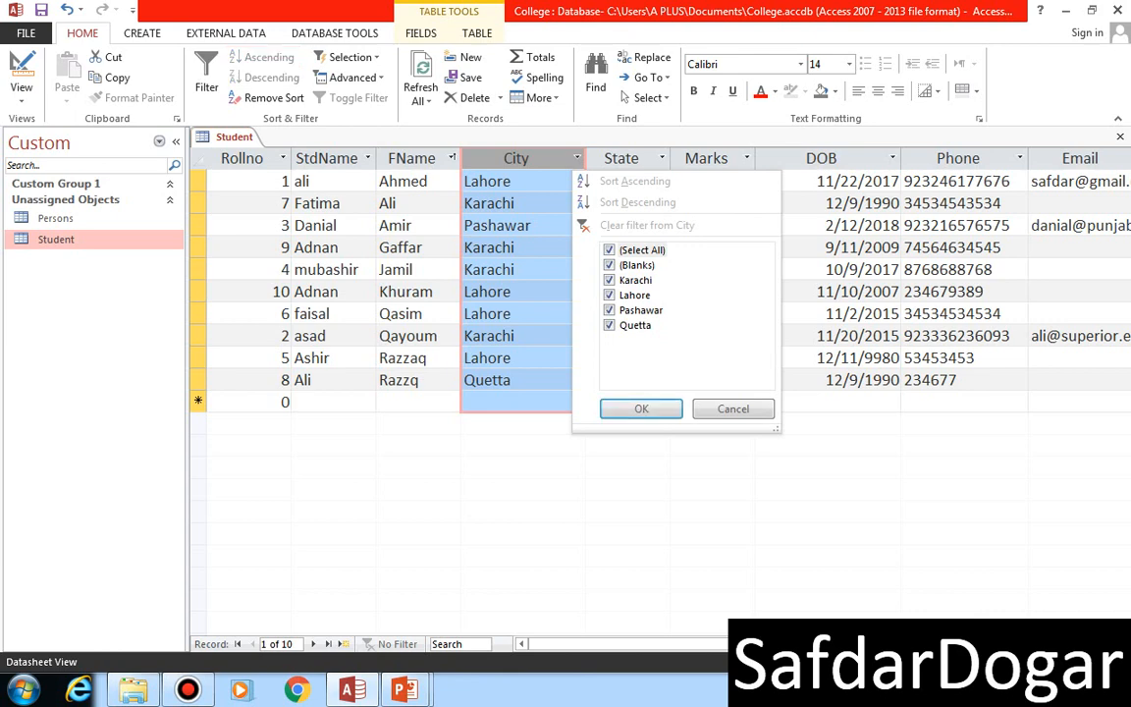
{"action": "left_click", "coordinate": [641, 408]}
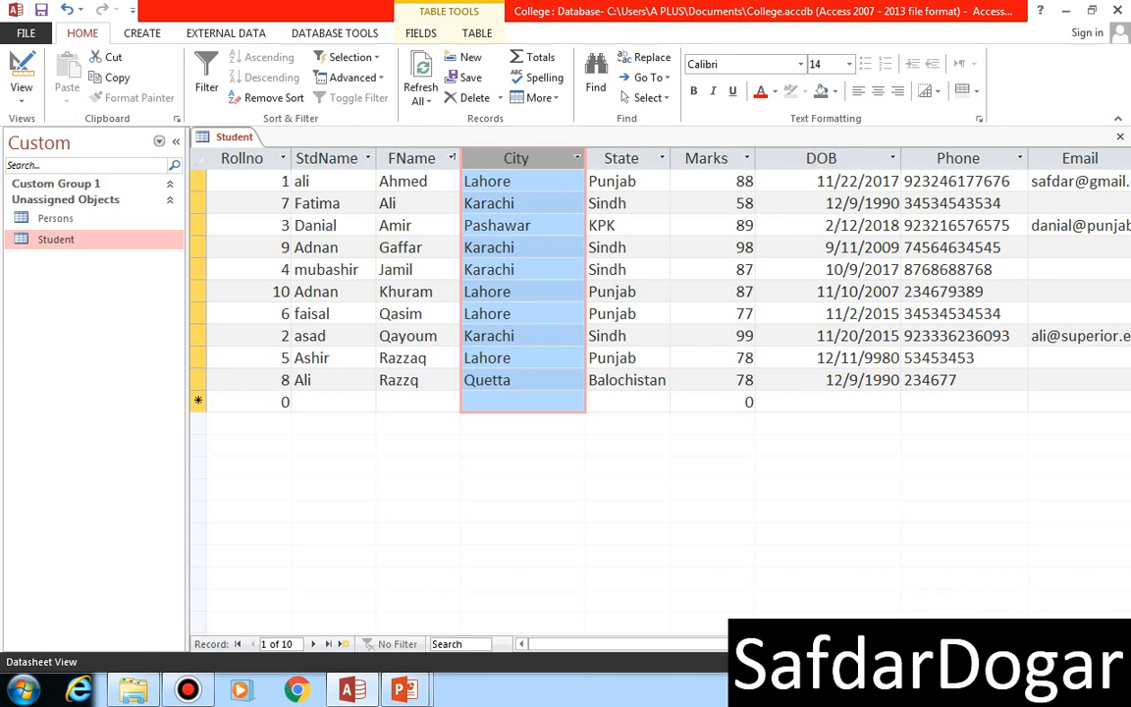
{"action": "right_click", "coordinate": [553, 165]}
{"action": "key", "text": "Escape"}
{"action": "left_click", "coordinate": [577, 158]}
{"action": "key", "text": "Escape"}
{"action": "left_click", "coordinate": [267, 97]}
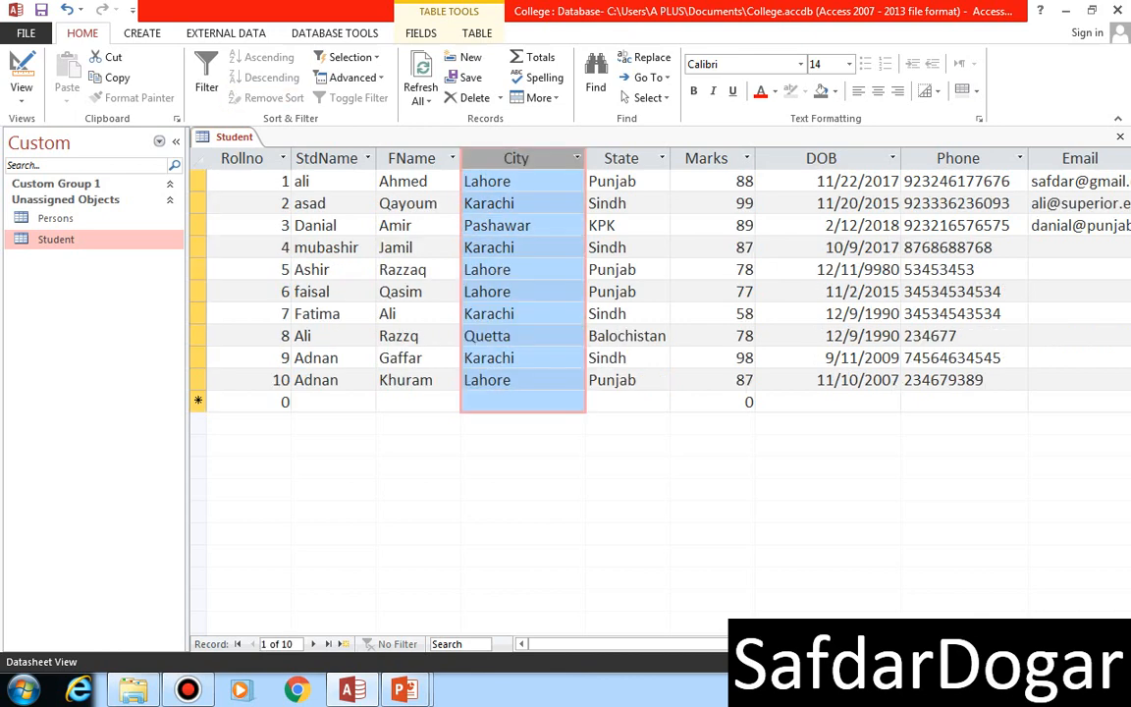
Step: Sort the Student records by Marks from smallest to largest, and remove that sort
{"action": "left_click", "coordinate": [746, 158]}
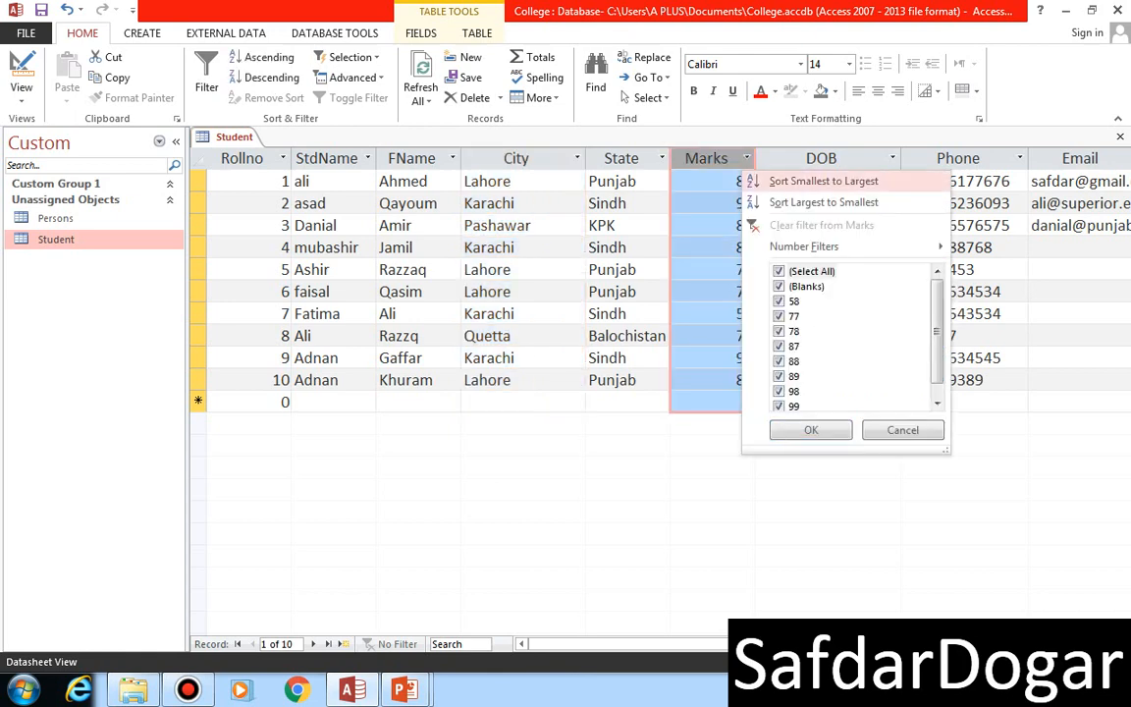
{"action": "left_click", "coordinate": [824, 181]}
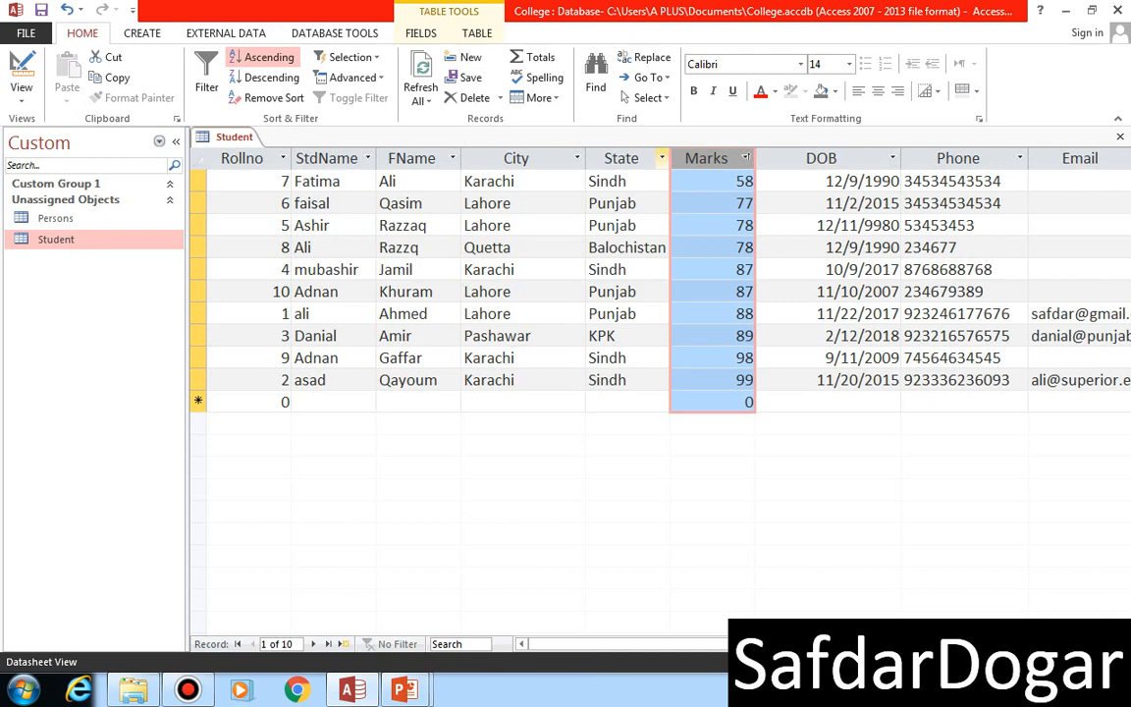
{"action": "left_click", "coordinate": [267, 97]}
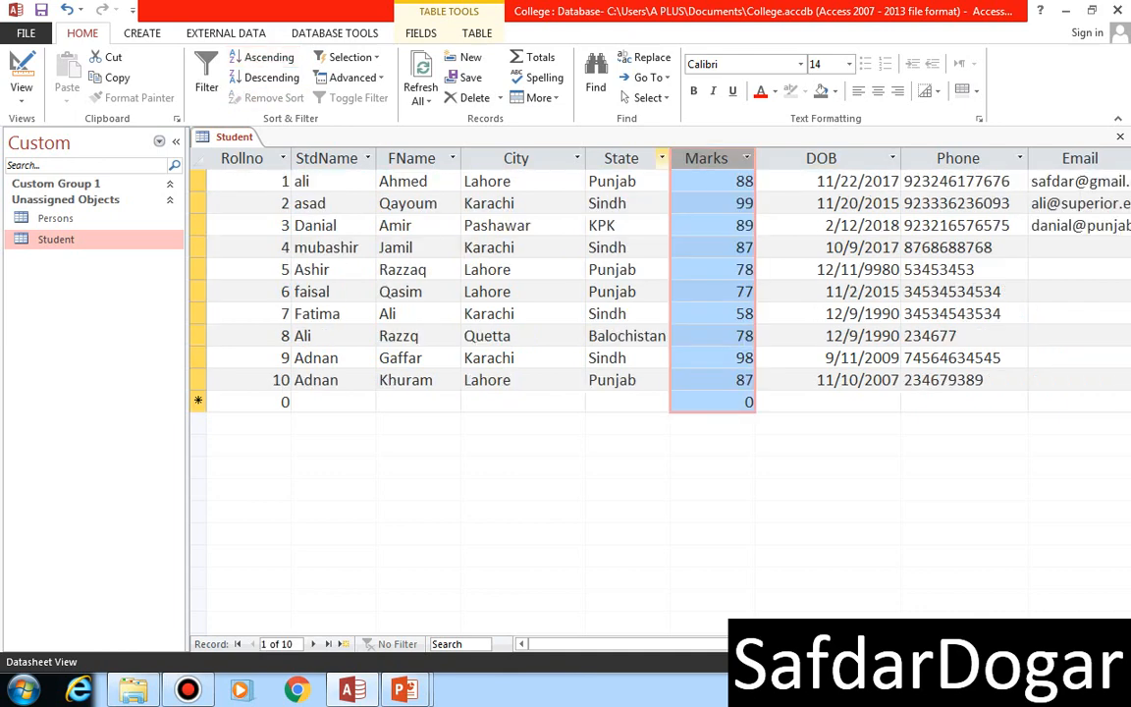
Step: Sort the records by State from A to Z, switching to descending order and back to ascending
{"action": "left_click", "coordinate": [662, 159]}
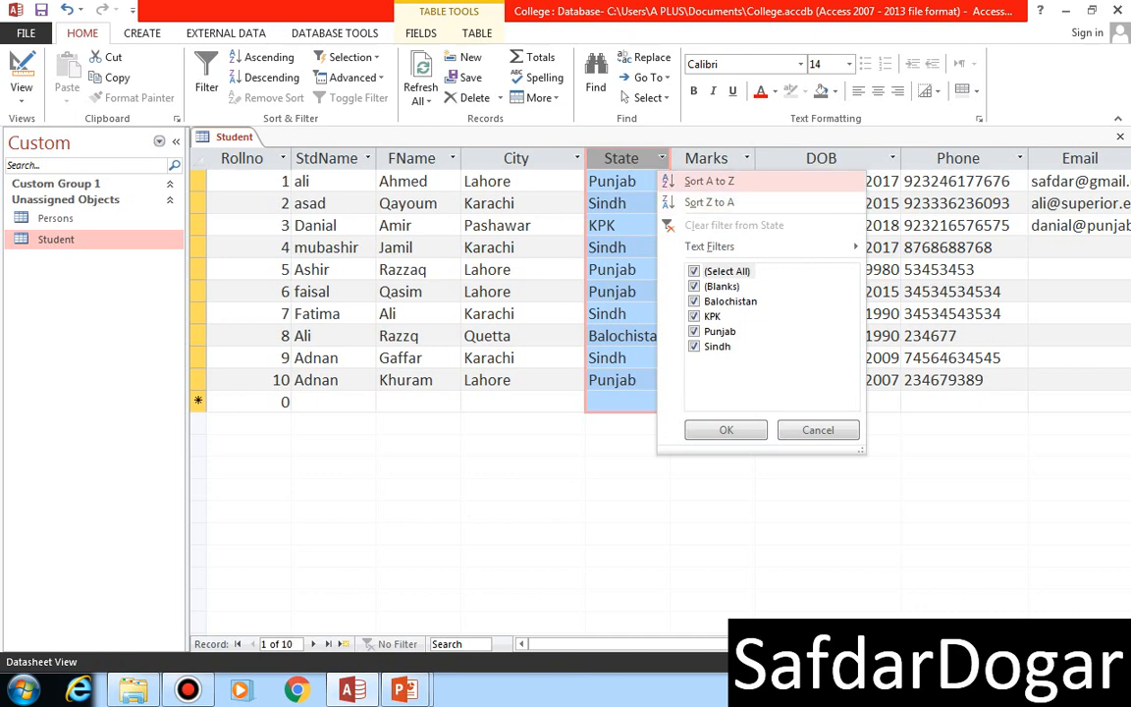
{"action": "left_click", "coordinate": [709, 180]}
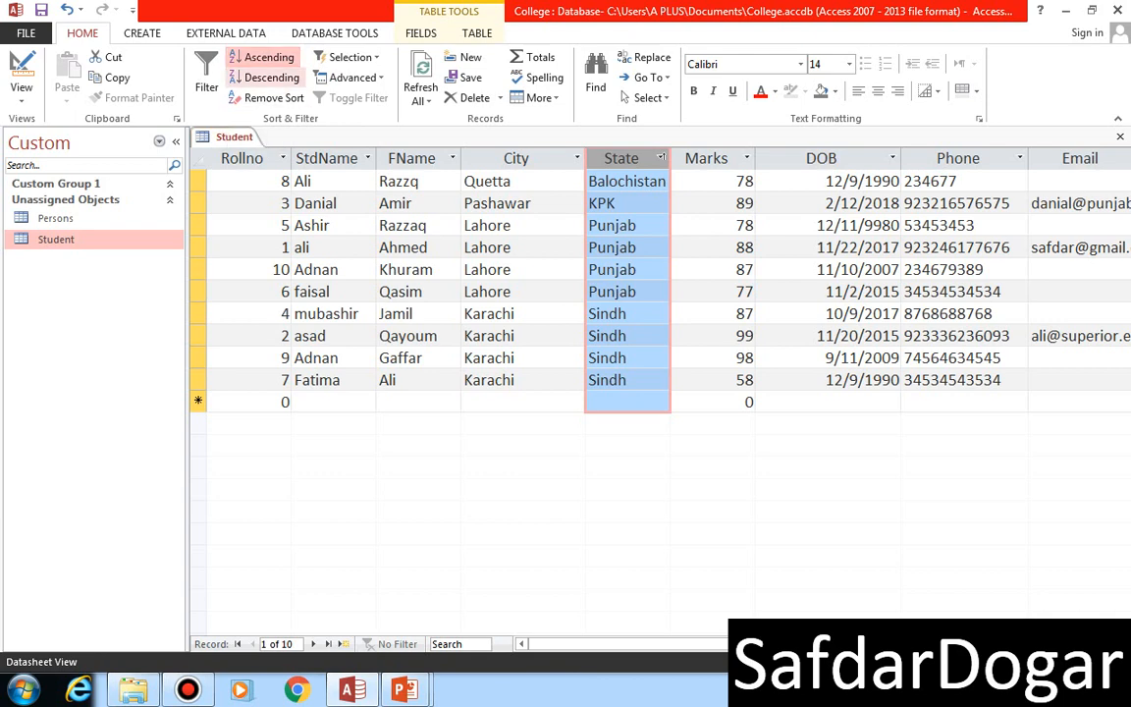
{"action": "left_click", "coordinate": [263, 78]}
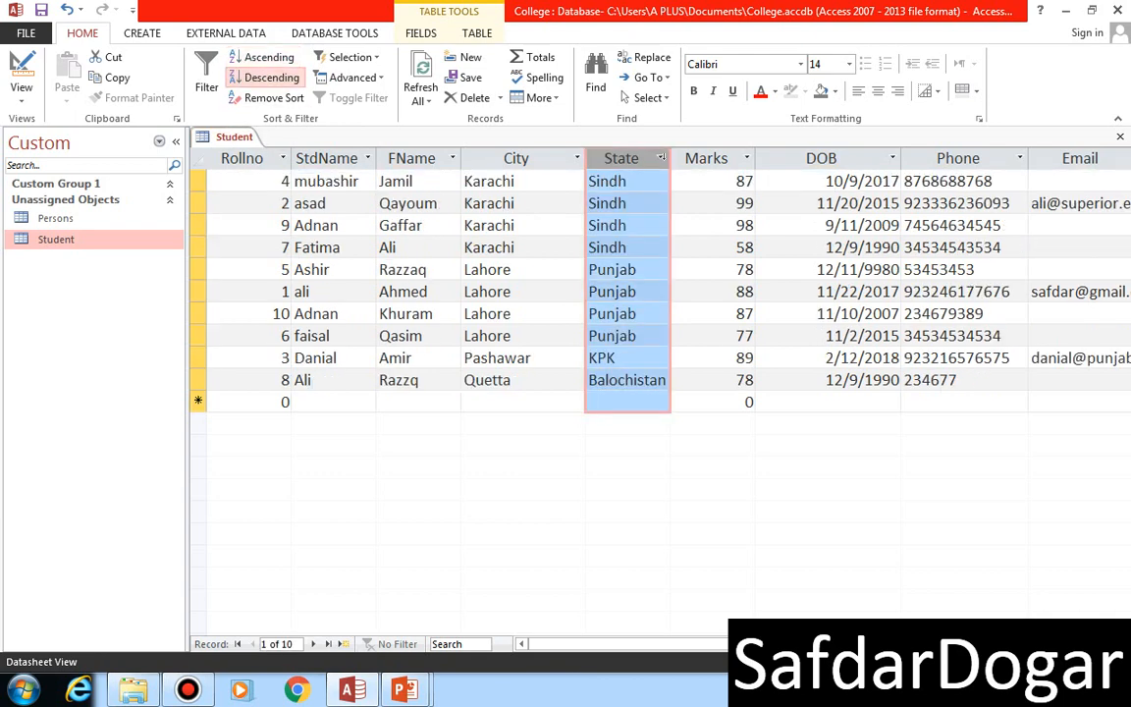
{"action": "left_click", "coordinate": [263, 57]}
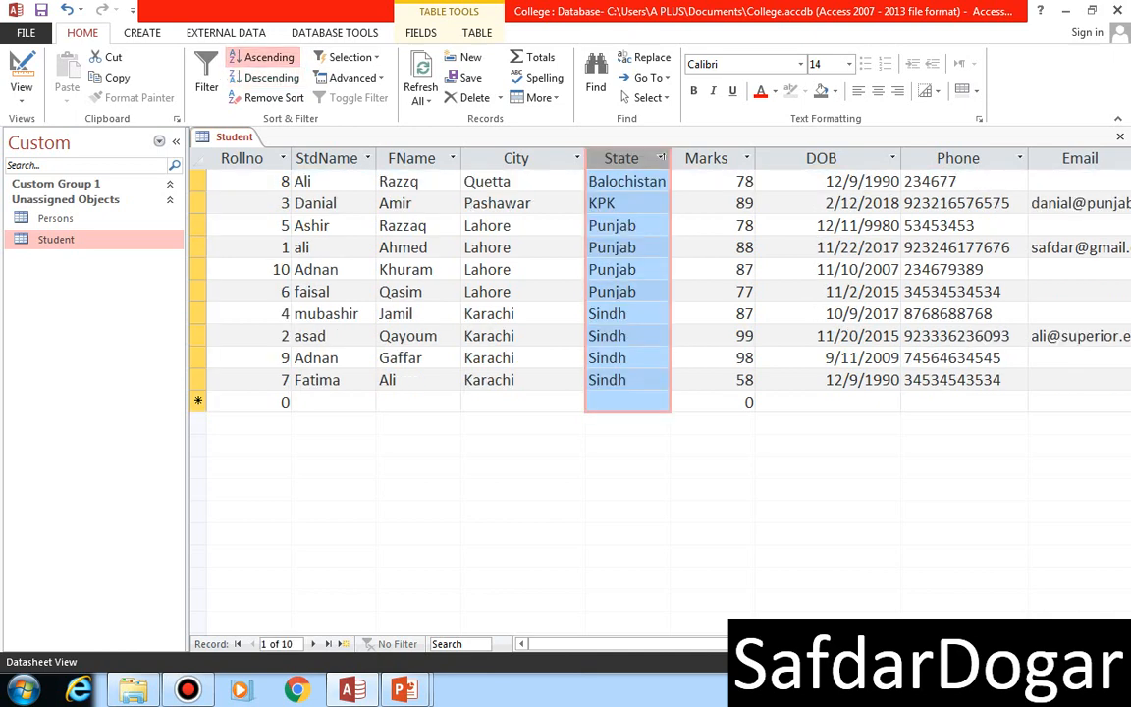
Step: Reverse the State column's sort to Z to A and return it to A to Z
{"action": "right_click", "coordinate": [639, 160]}
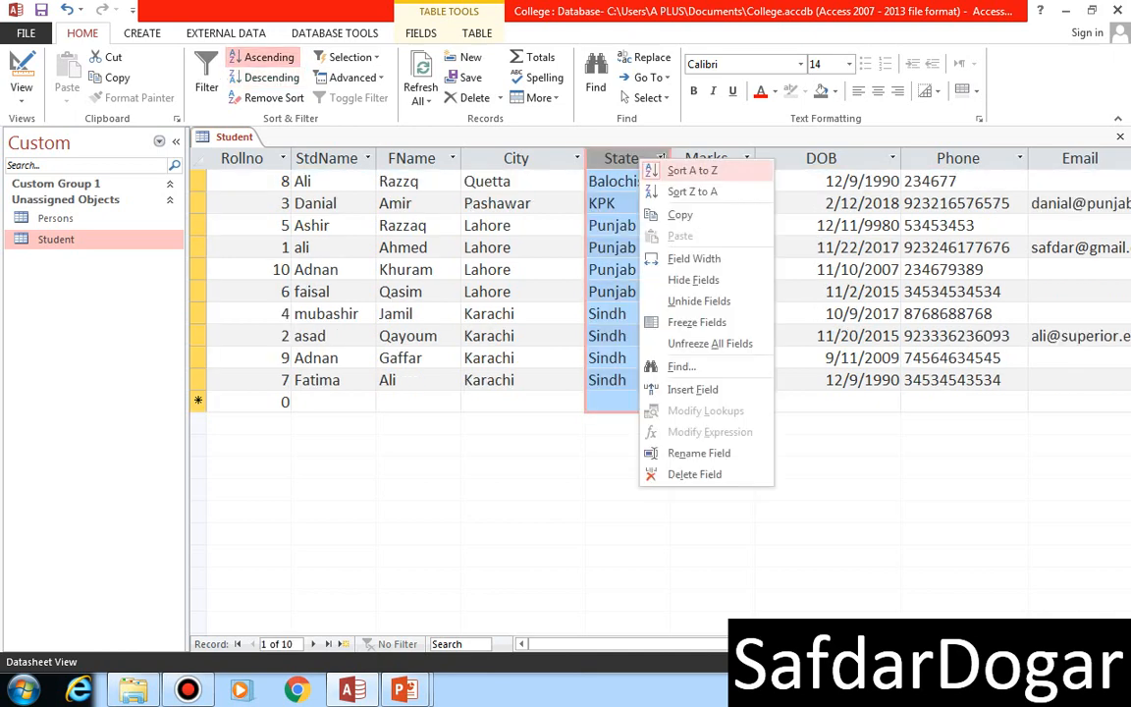
{"action": "left_click", "coordinate": [692, 191]}
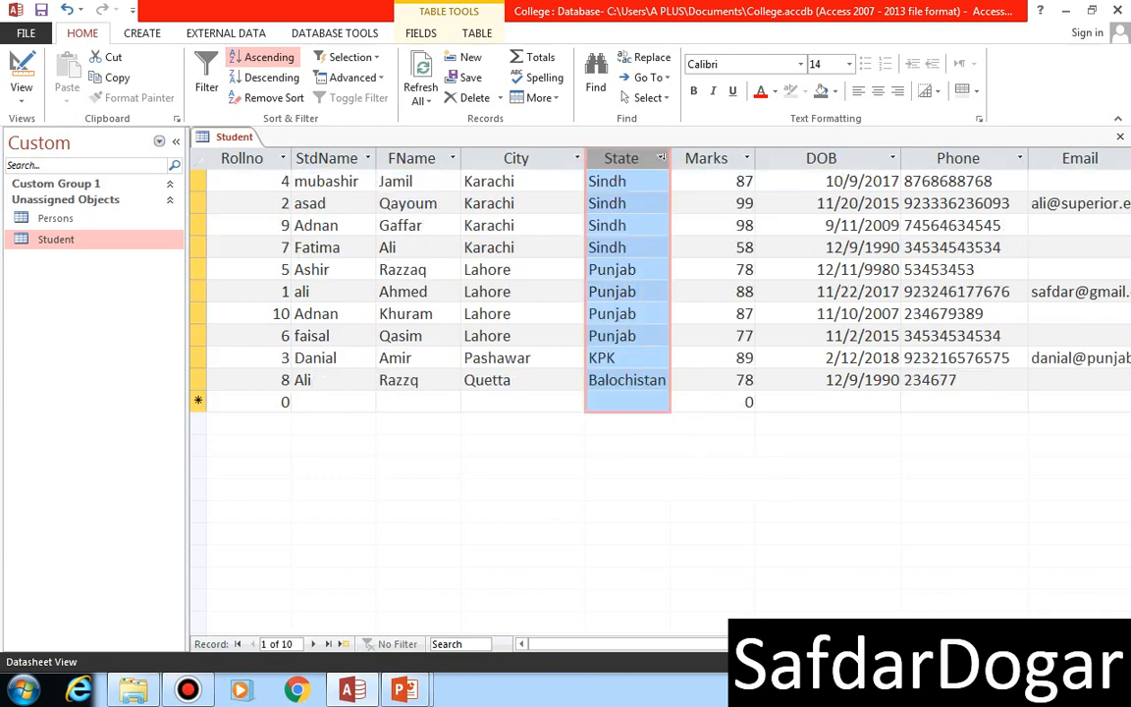
{"action": "right_click", "coordinate": [633, 157]}
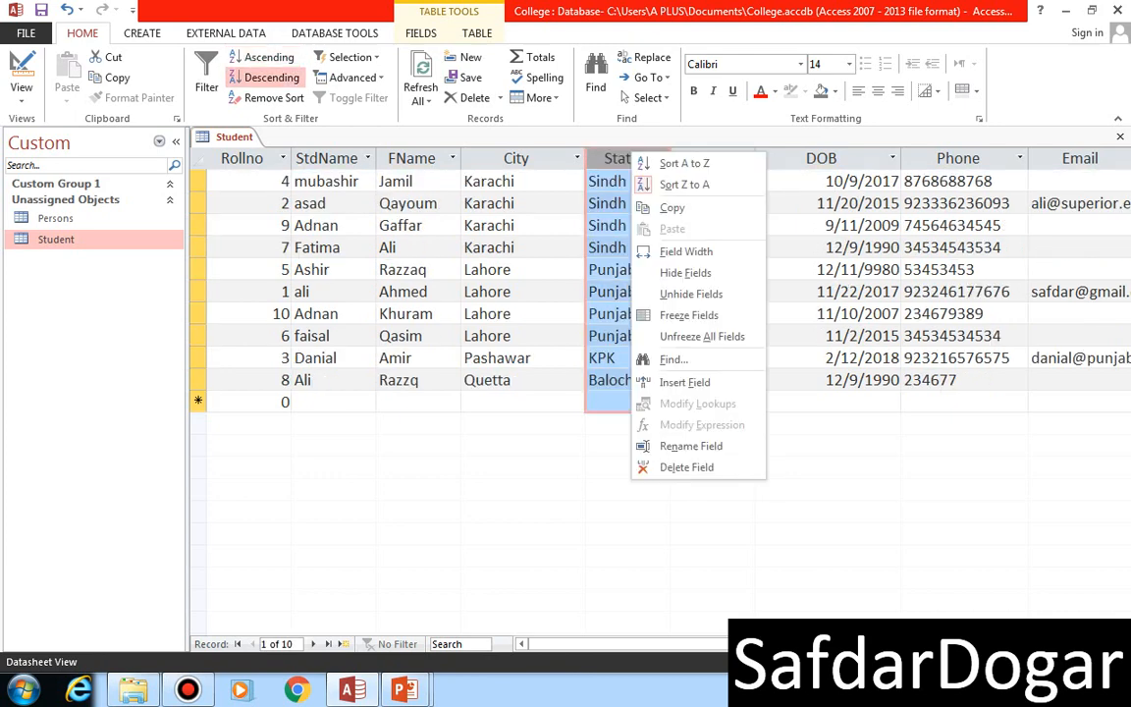
{"action": "left_click", "coordinate": [685, 163]}
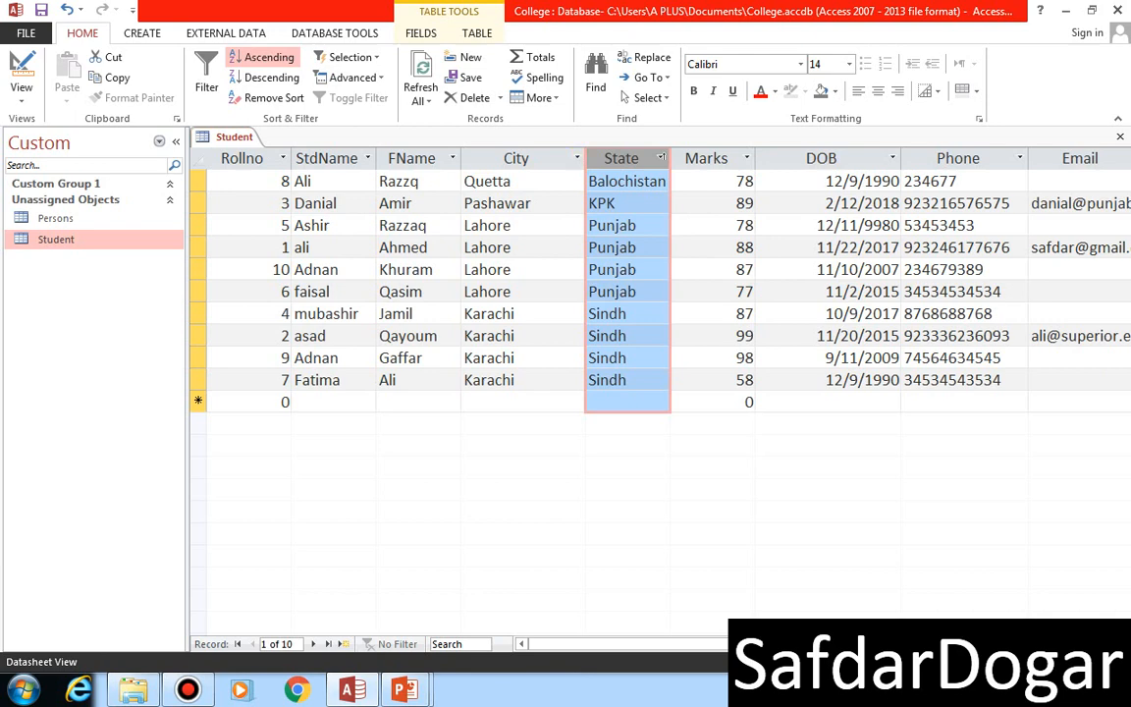
Step: Sort the Student records by StdName from A to Z
{"action": "left_click", "coordinate": [328, 159]}
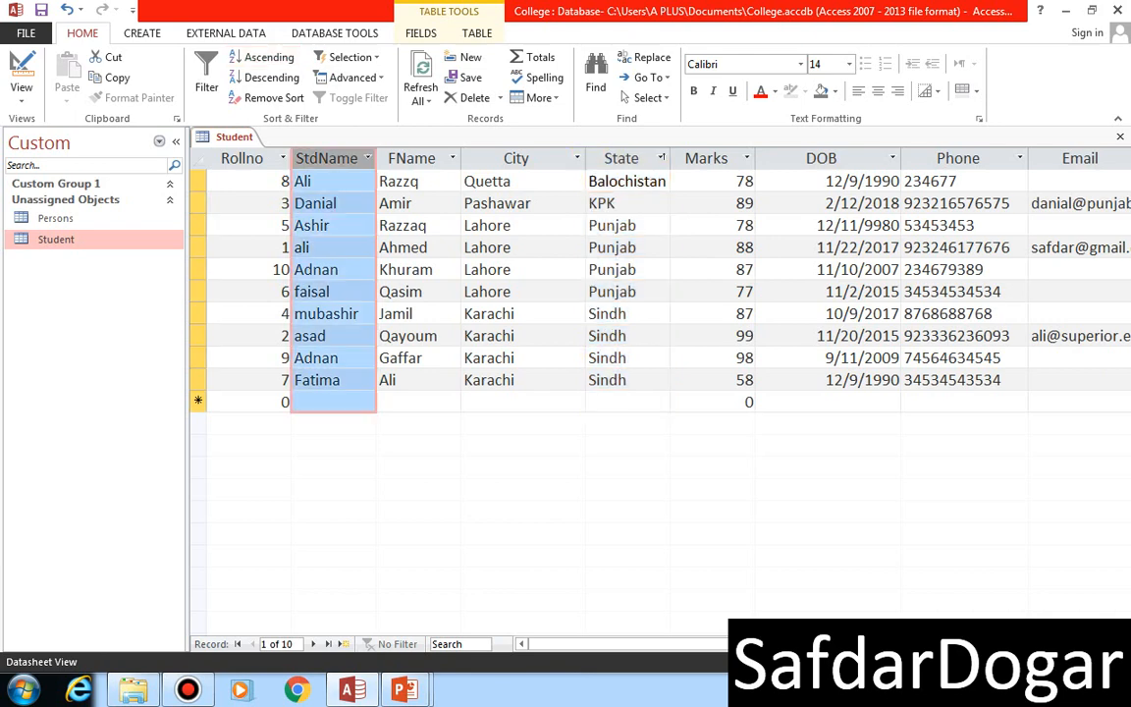
{"action": "right_click", "coordinate": [353, 159]}
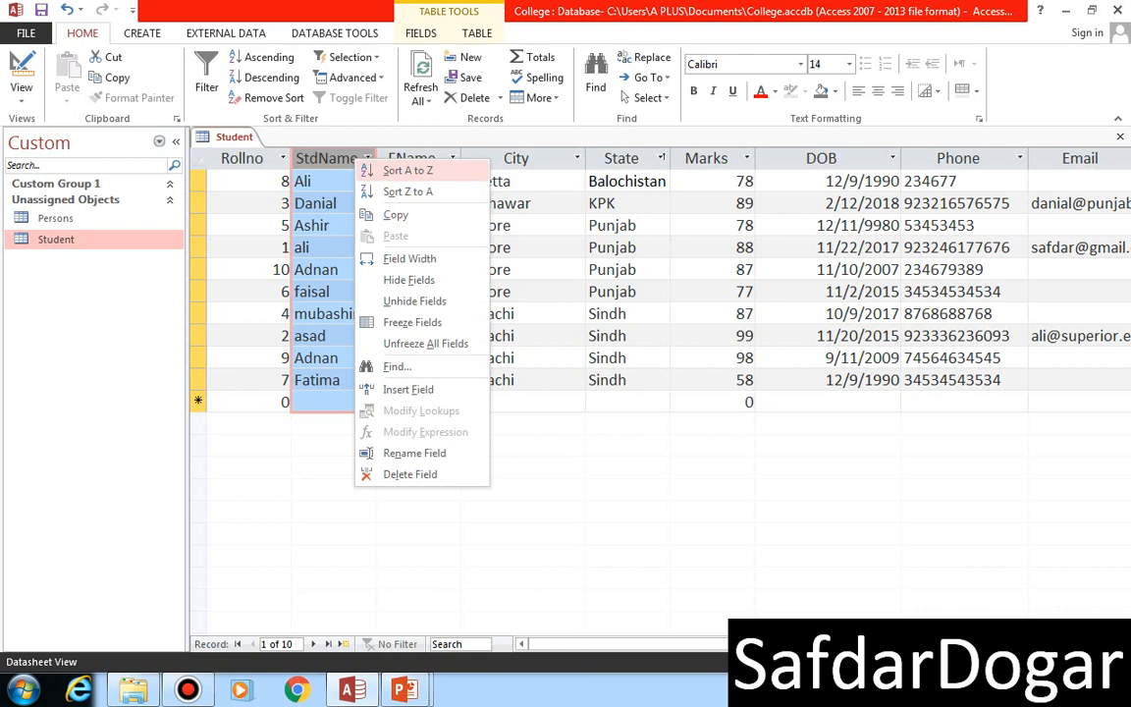
{"action": "left_click", "coordinate": [408, 170]}
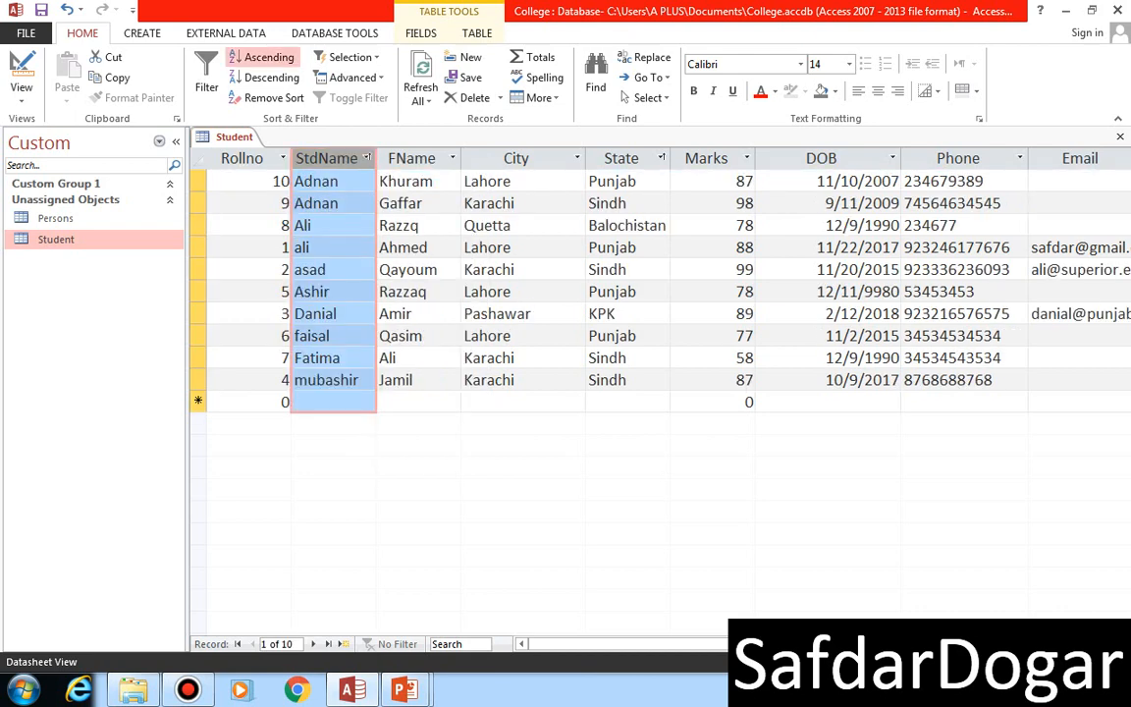
Step: Sort the StdName column from Z to A, and remove all sorting from the Student table
{"action": "right_click", "coordinate": [324, 157]}
{"action": "left_click", "coordinate": [373, 170]}
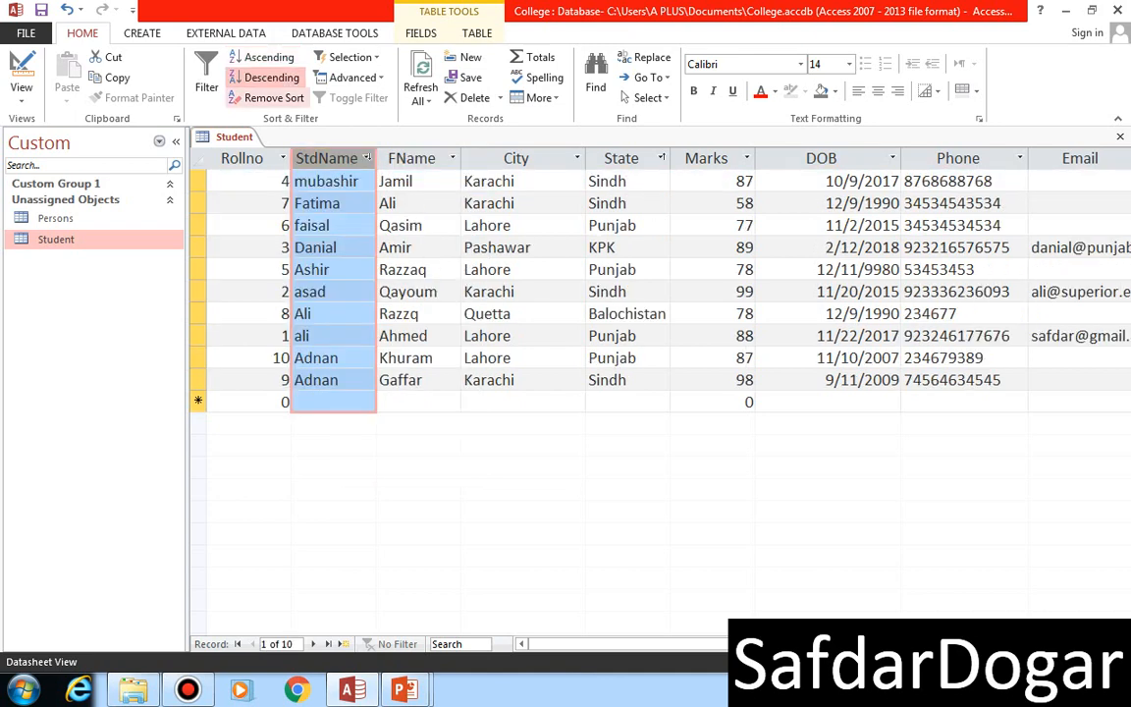
{"action": "left_click", "coordinate": [265, 98]}
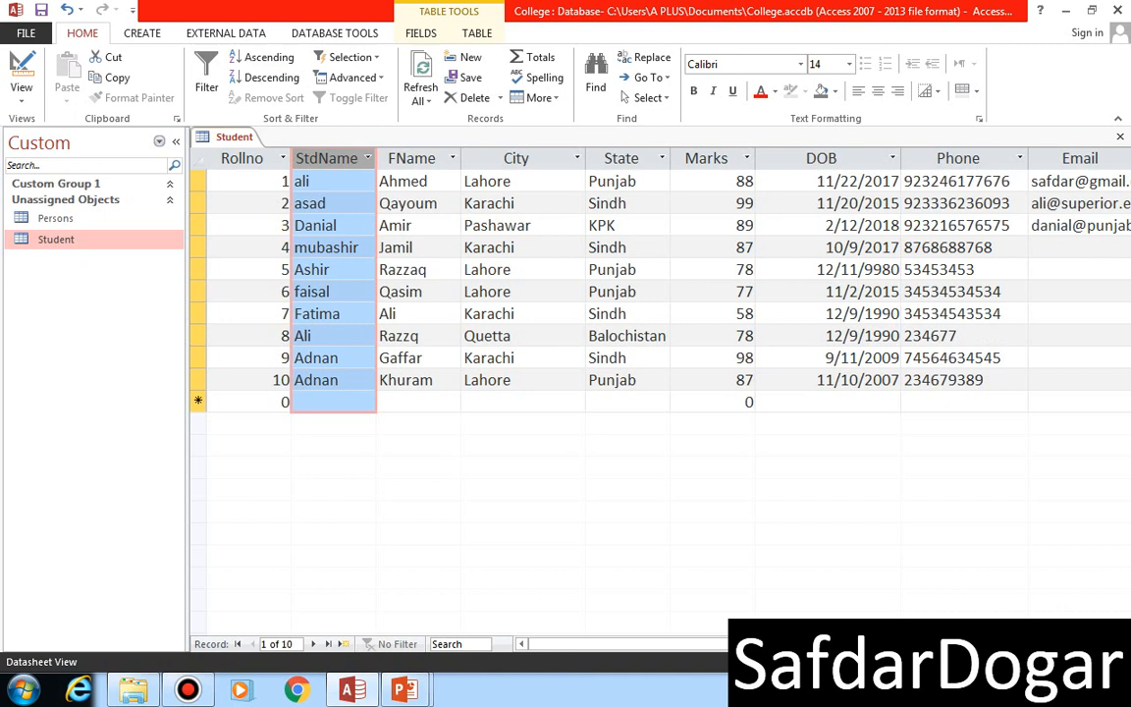
Step: Sort the Student records by Rollno from largest to smallest
{"action": "left_click", "coordinate": [257, 158]}
{"action": "right_click", "coordinate": [263, 160]}
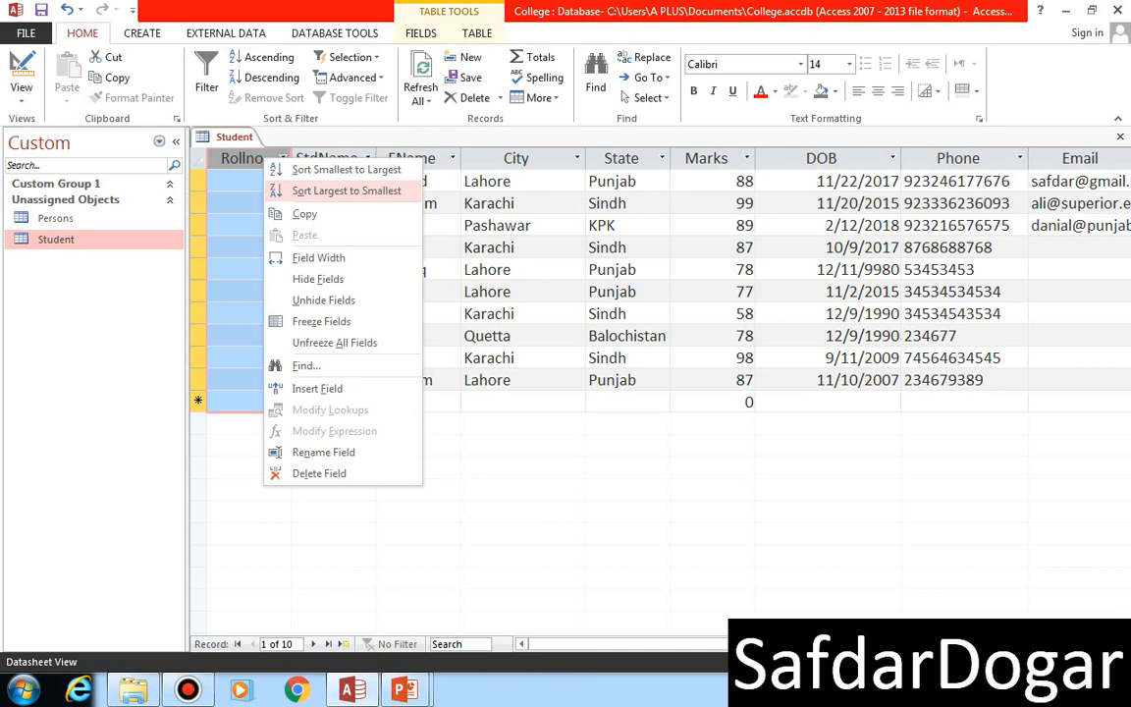
{"action": "left_click", "coordinate": [347, 190]}
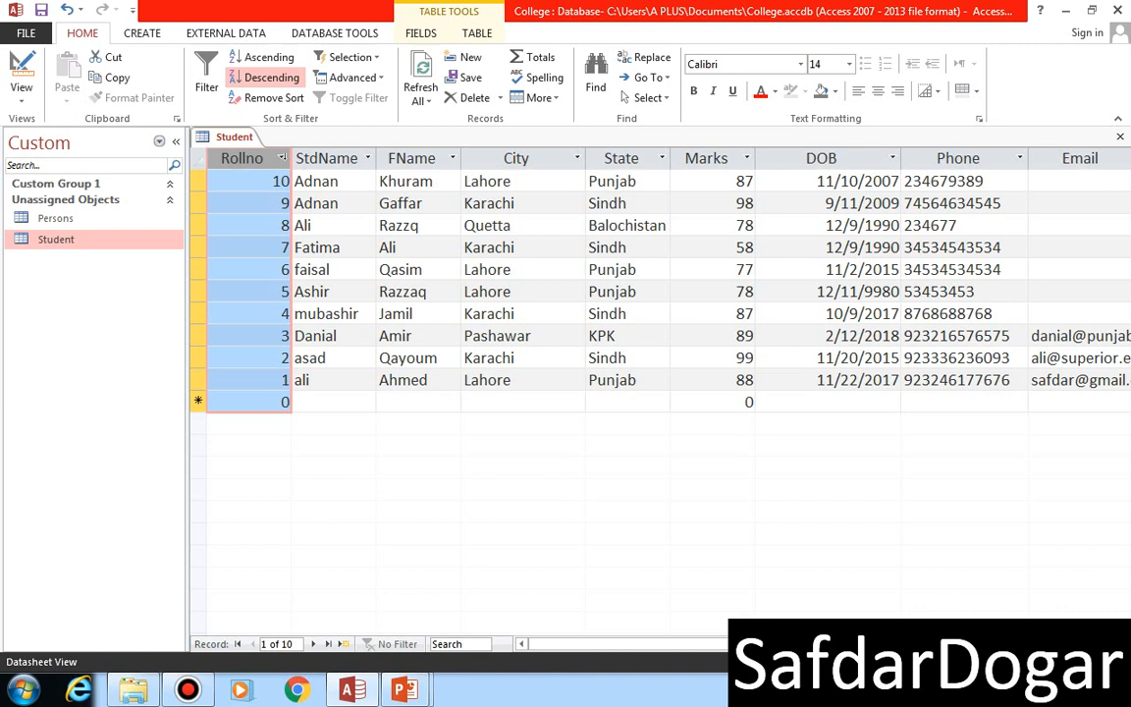
Step: Filter the State column so that only the Punjab records are shown, and magnify the filtered rows
{"action": "left_click", "coordinate": [327, 158]}
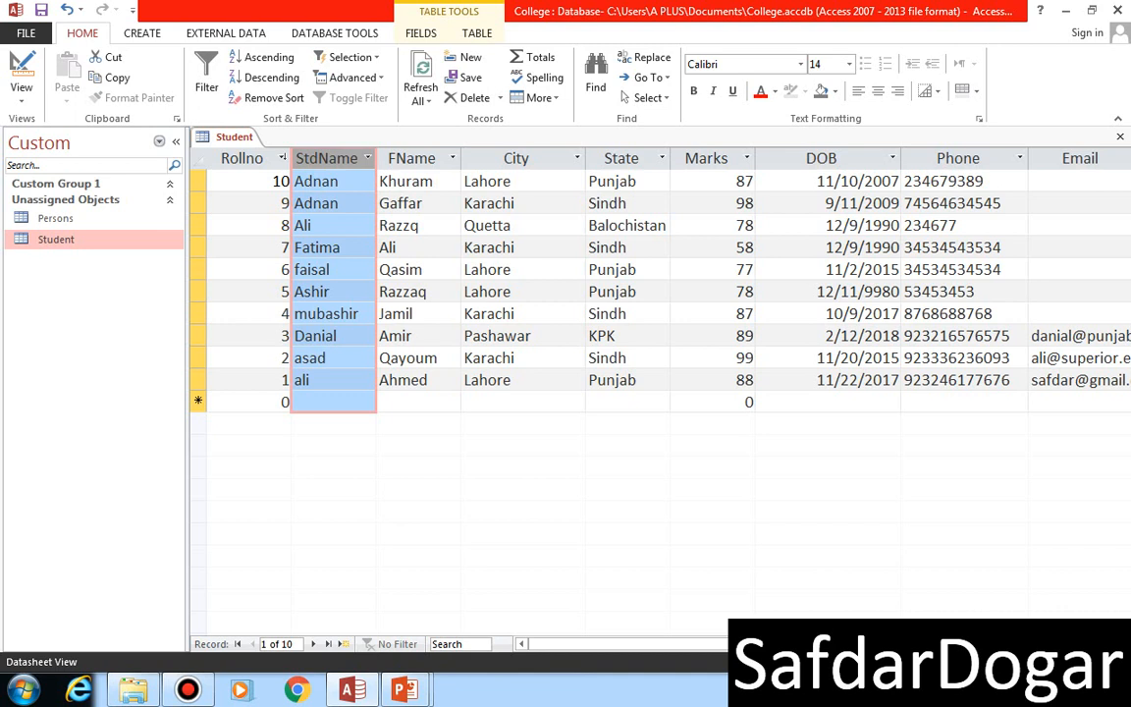
{"action": "left_click", "coordinate": [621, 158]}
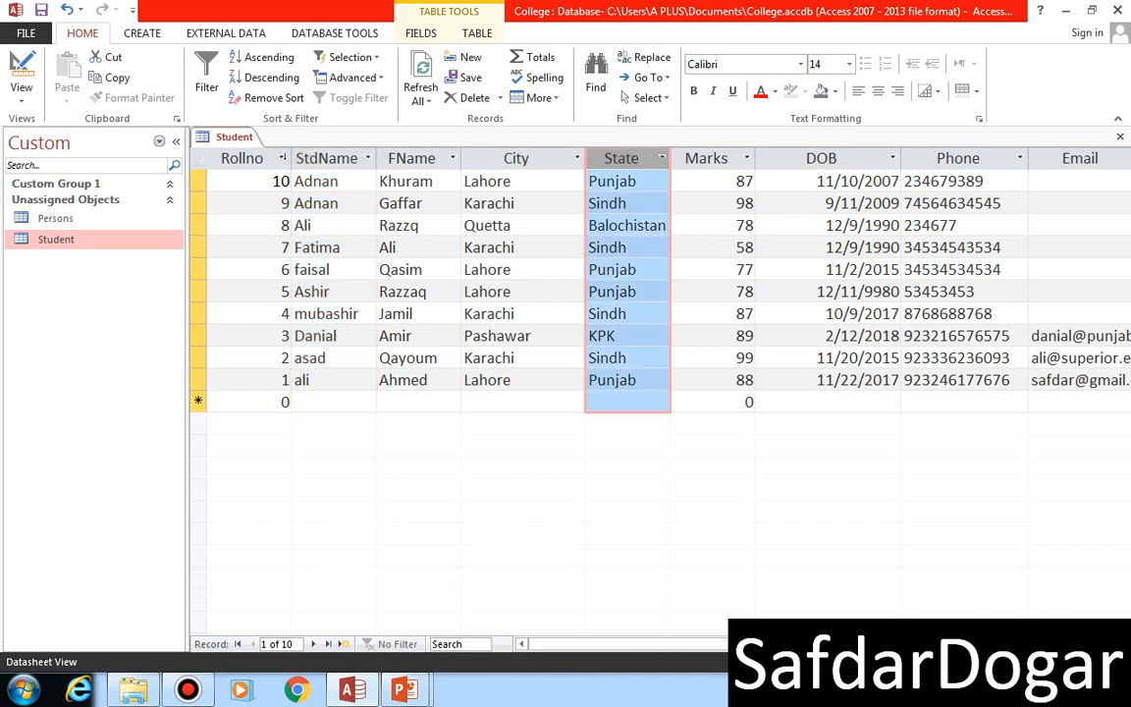
{"action": "left_click", "coordinate": [662, 158]}
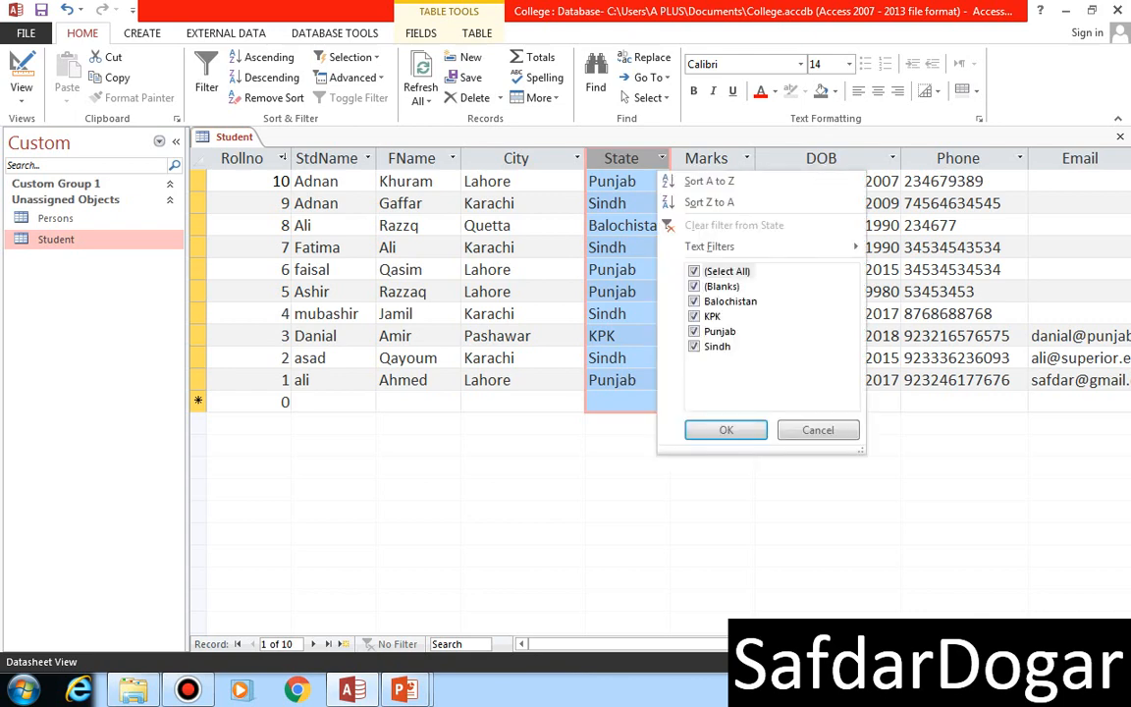
{"action": "left_click", "coordinate": [695, 271]}
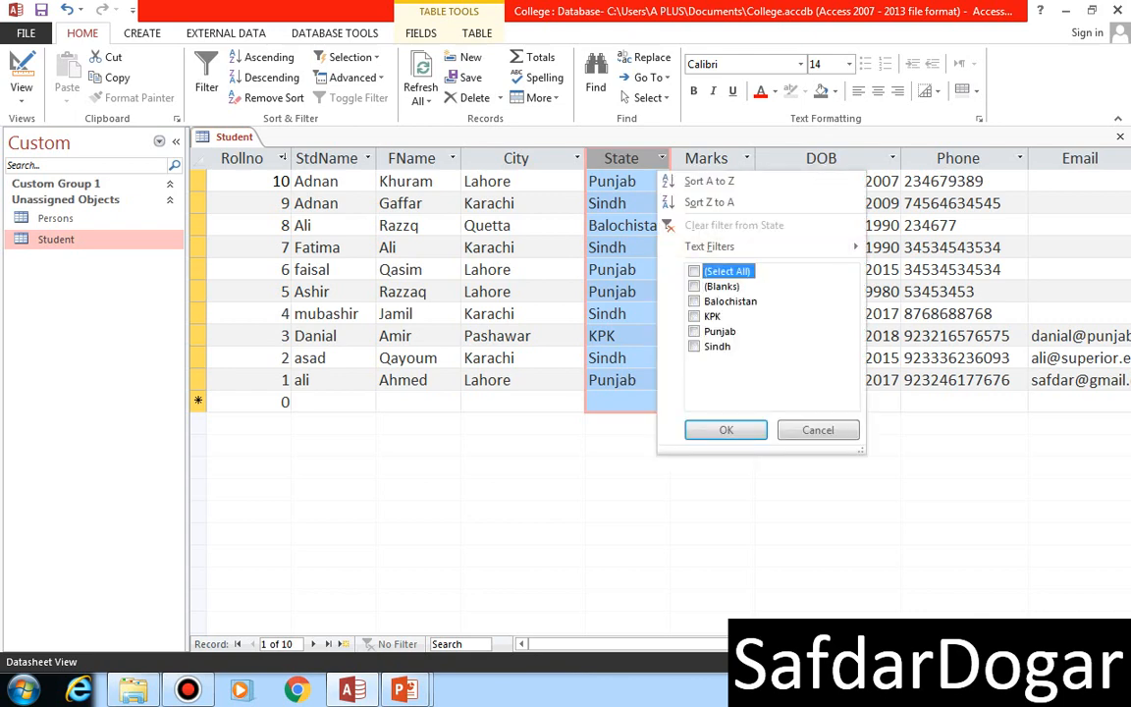
{"action": "left_click", "coordinate": [694, 331]}
{"action": "left_click", "coordinate": [726, 430]}
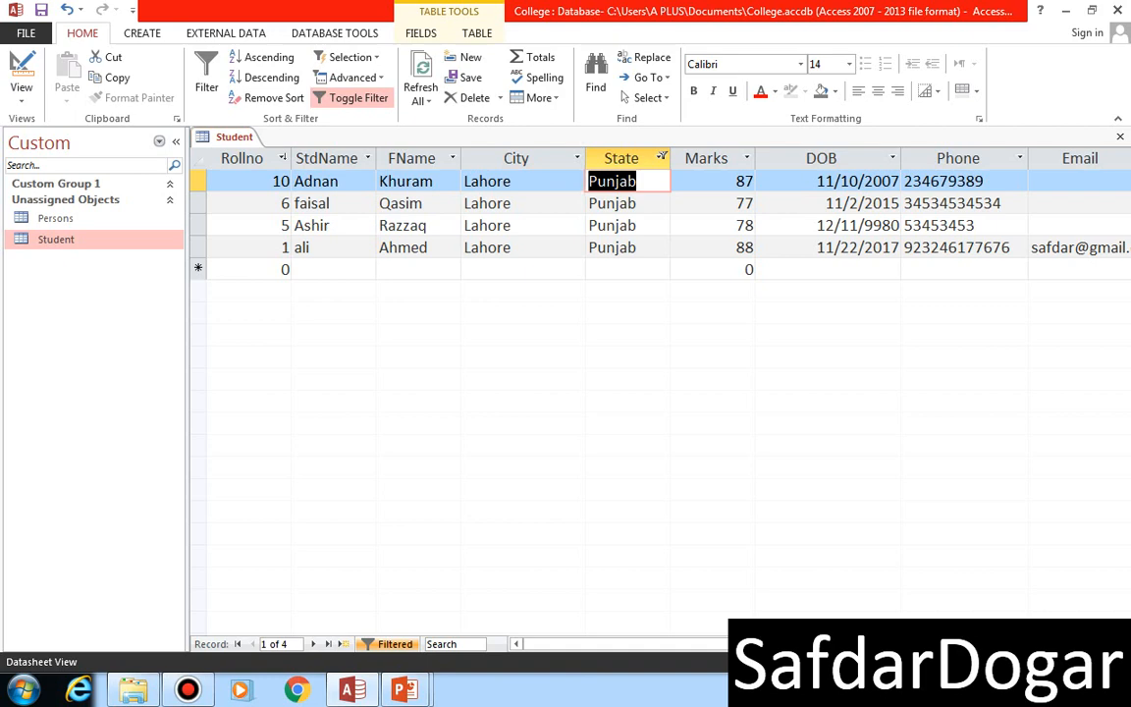
{"action": "key", "text": "super+plus"}
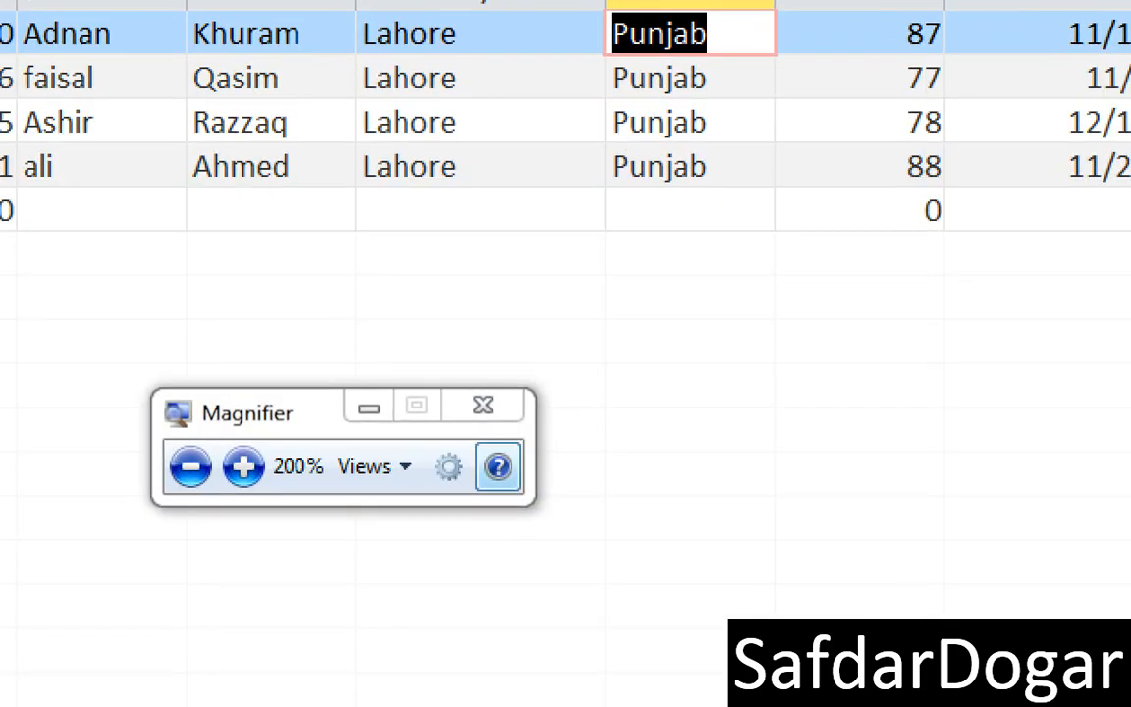
Step: Close the Magnifier, and turn off the filter and sorting of the Student table
{"action": "left_click", "coordinate": [482, 406]}
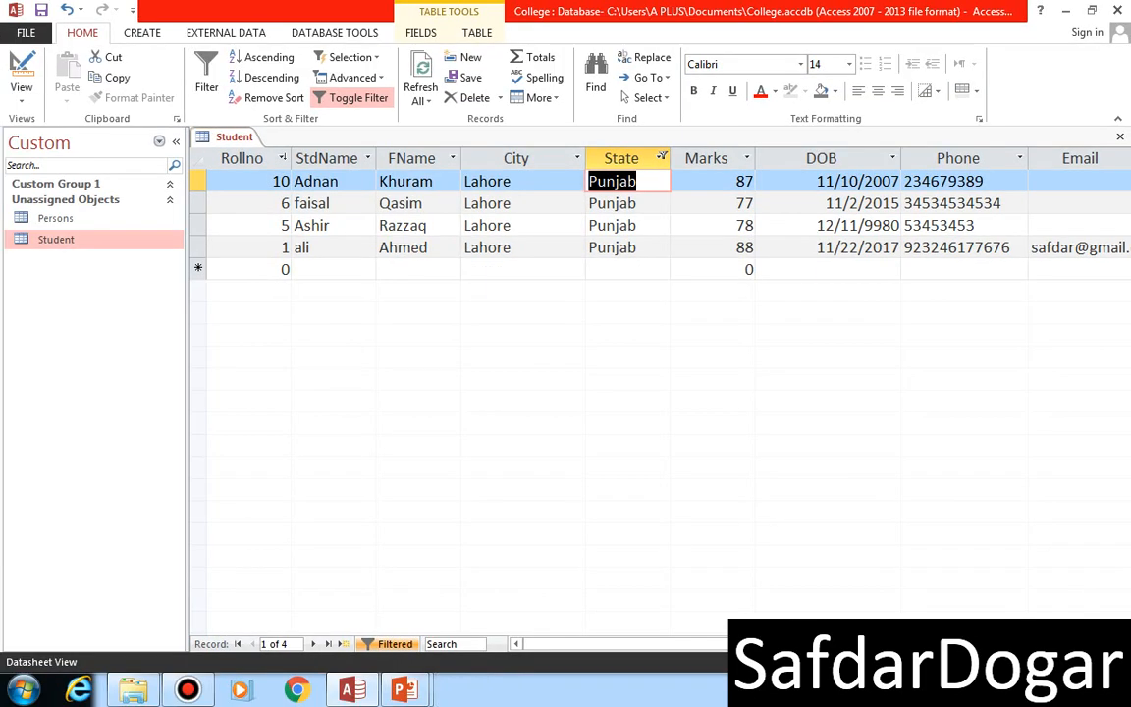
{"action": "left_click", "coordinate": [628, 269]}
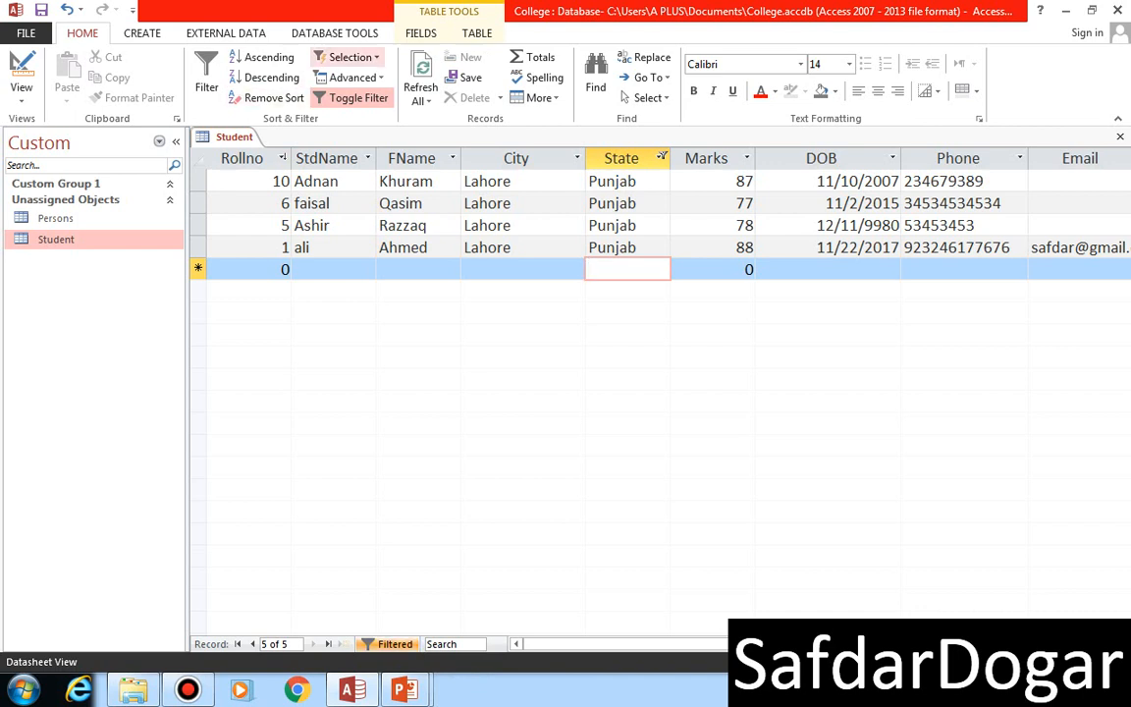
{"action": "left_click", "coordinate": [352, 97]}
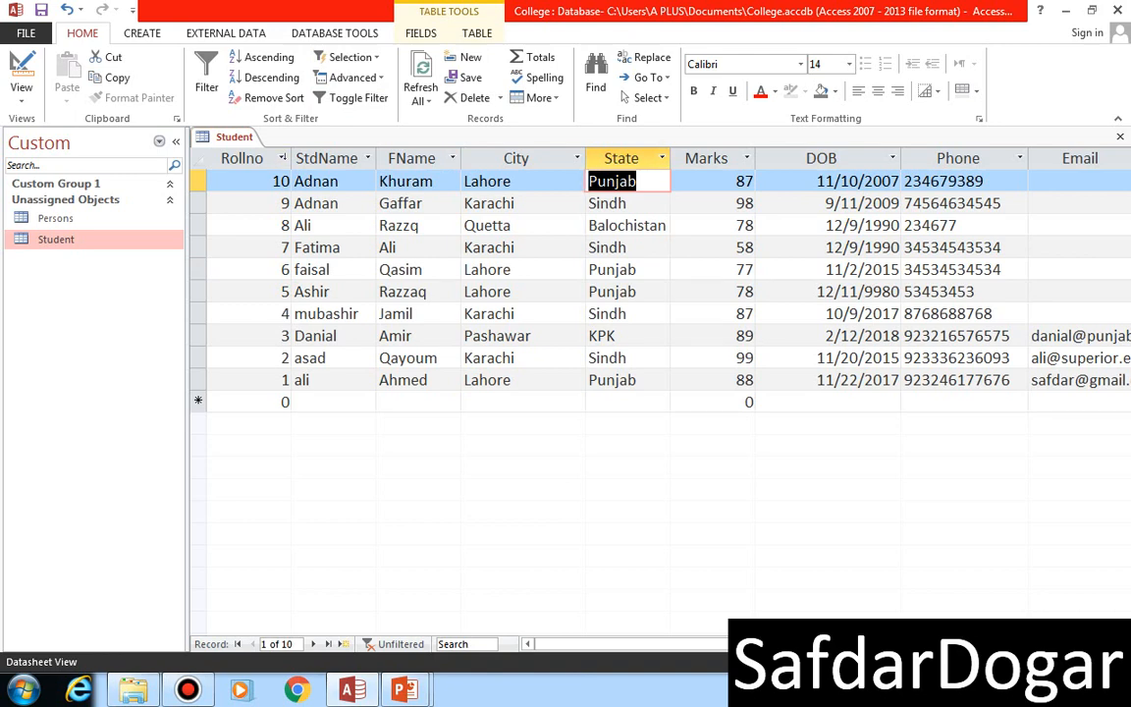
{"action": "left_click", "coordinate": [270, 97]}
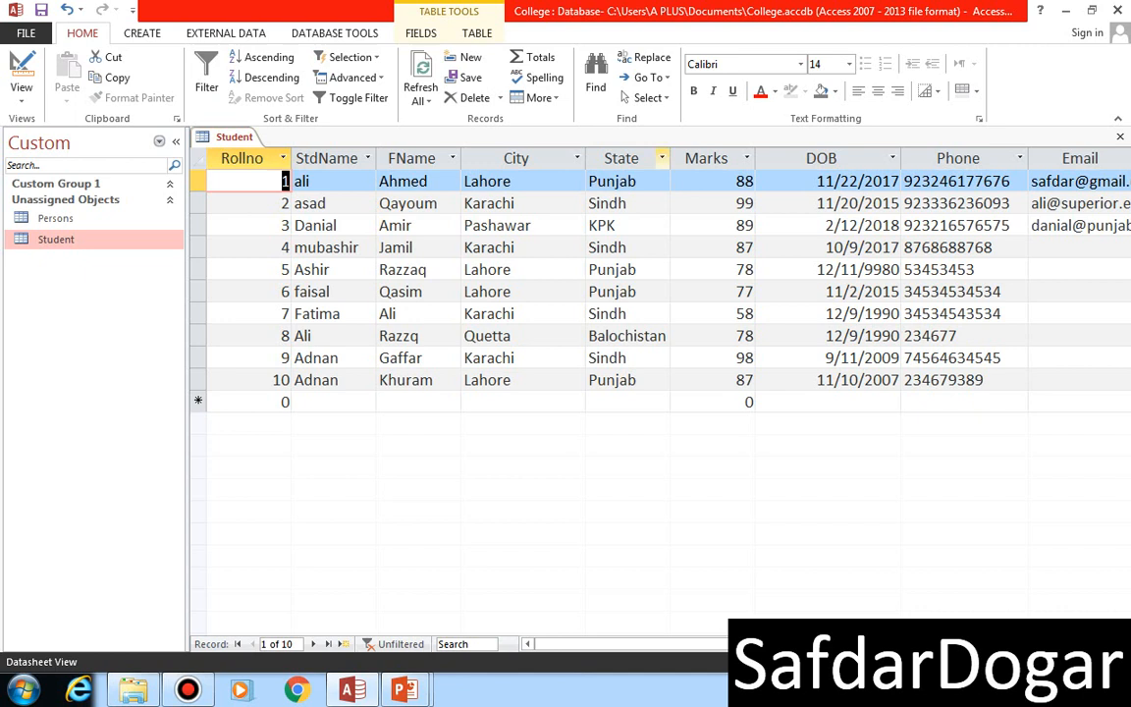
Step: Filter the State column so that only the KPK records are shown
{"action": "left_click", "coordinate": [661, 158]}
{"action": "left_click", "coordinate": [694, 271]}
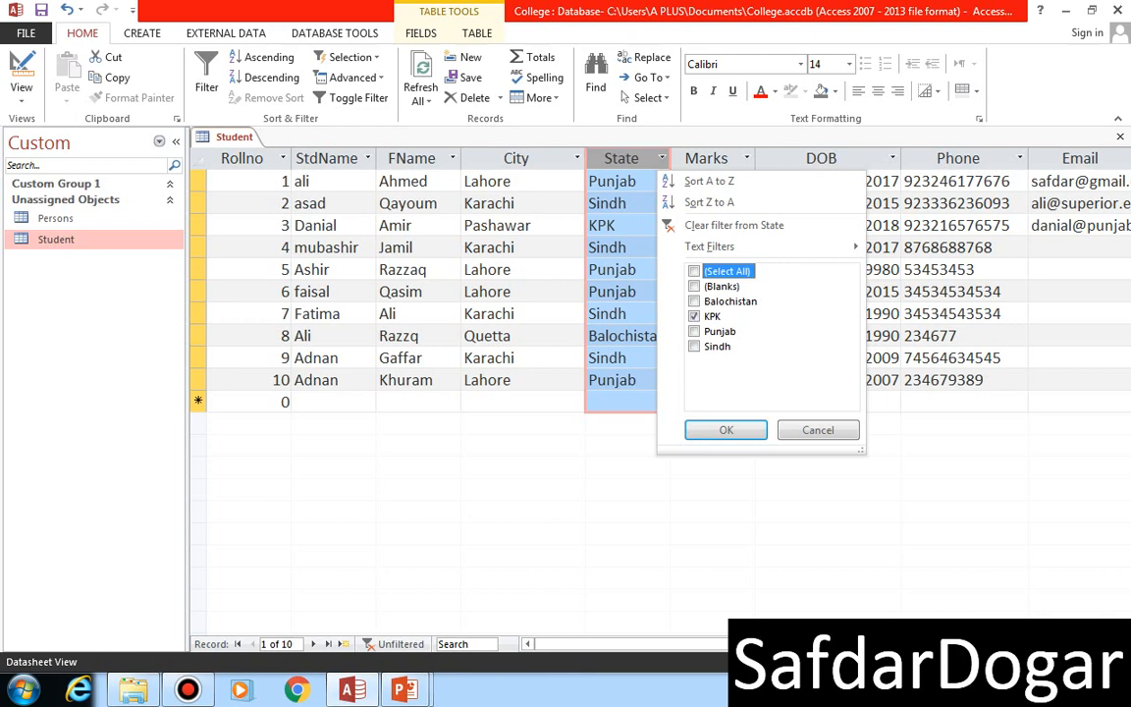
{"action": "left_click", "coordinate": [726, 430]}
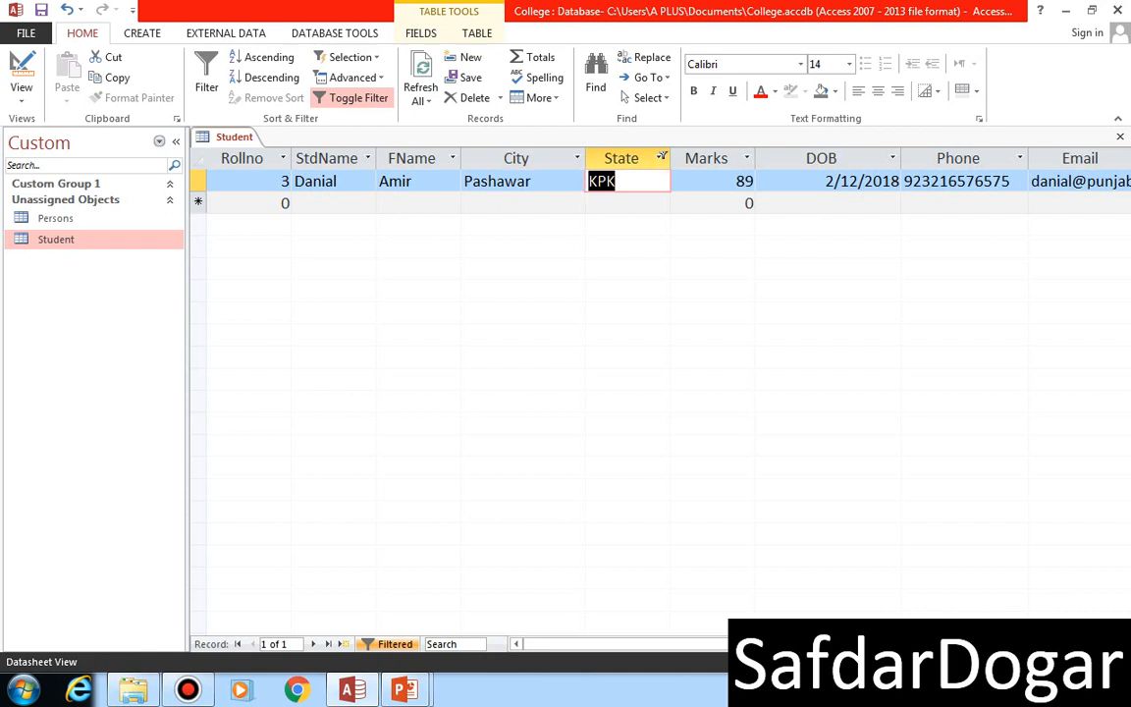
{"action": "left_click", "coordinate": [270, 644]}
{"action": "key", "text": "Return"}
Step: Reselect all values in the State column's filter to show every Student record
{"action": "left_click", "coordinate": [662, 158]}
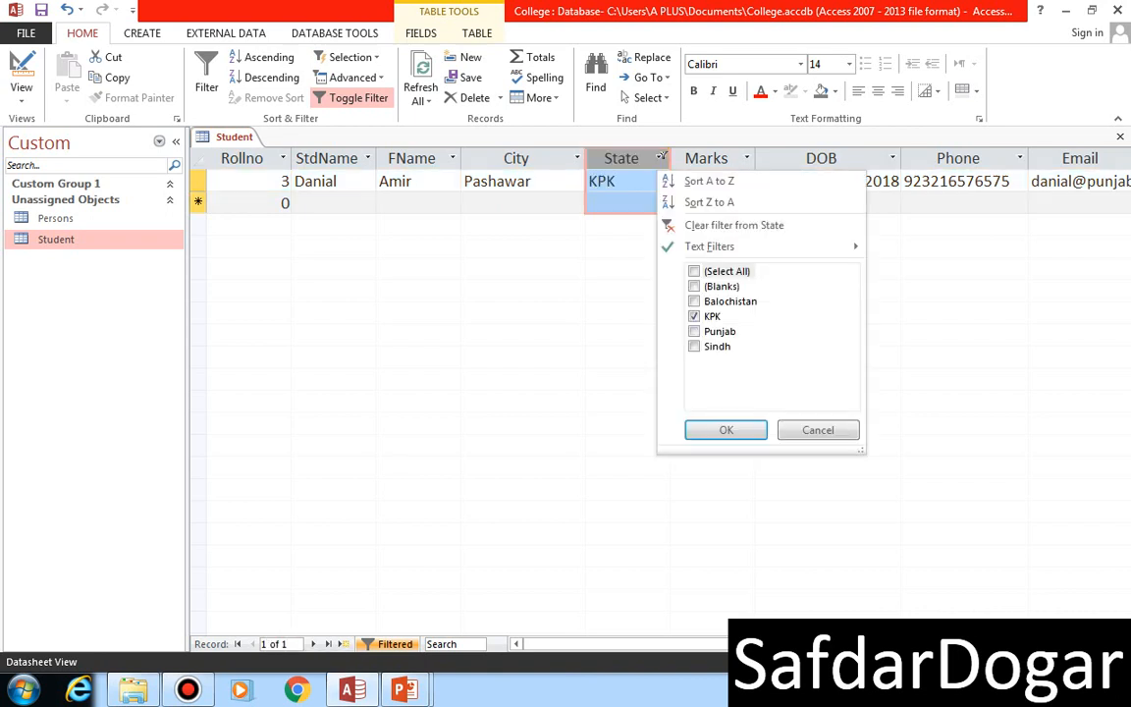
{"action": "left_click", "coordinate": [694, 271]}
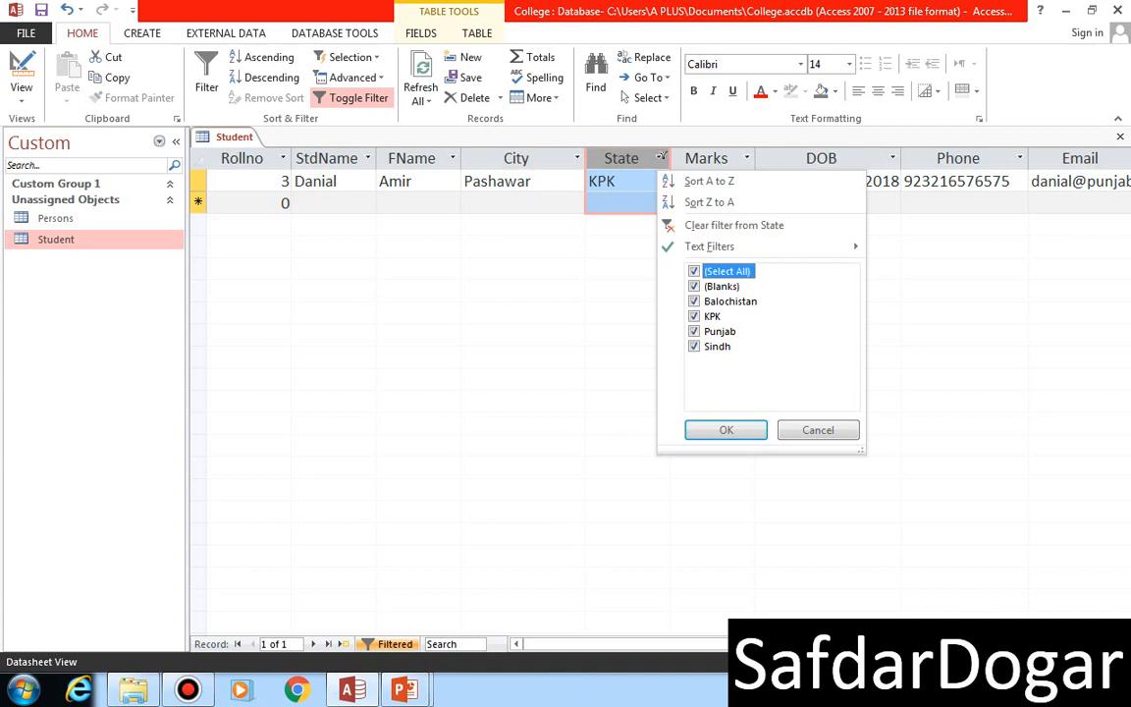
{"action": "key", "text": "Return"}
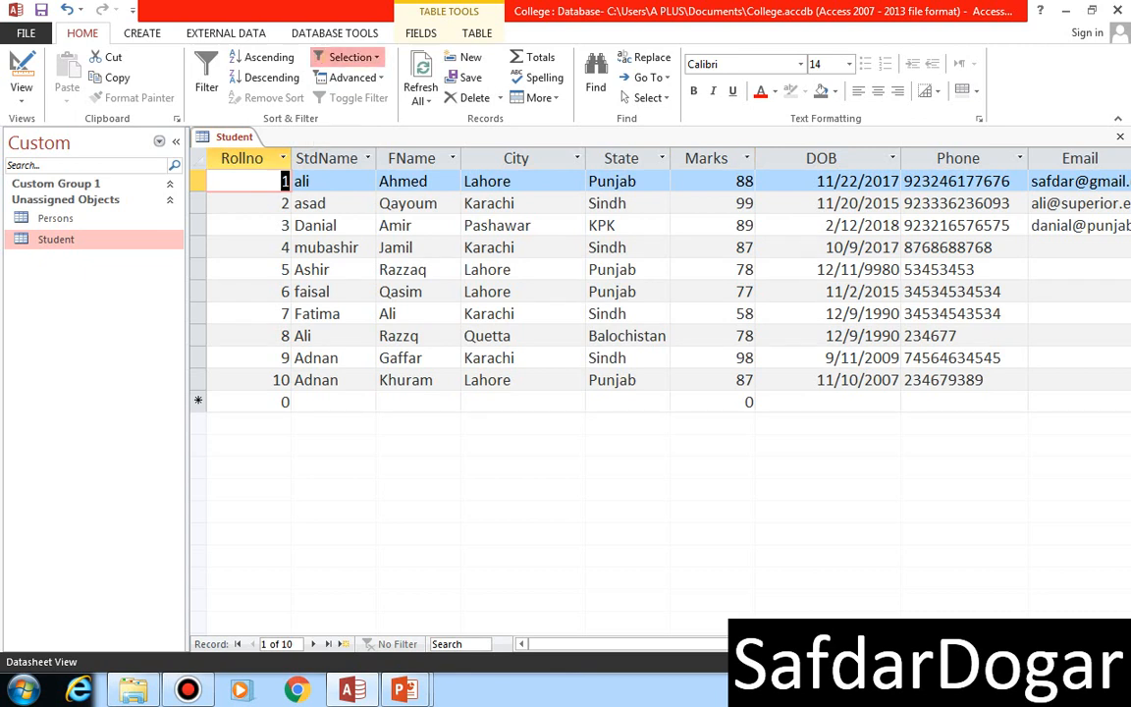
Step: Try to filter the Rollno column to values between 80 and 100, and turn the filter off
{"action": "left_click", "coordinate": [350, 57]}
{"action": "left_click", "coordinate": [363, 164]}
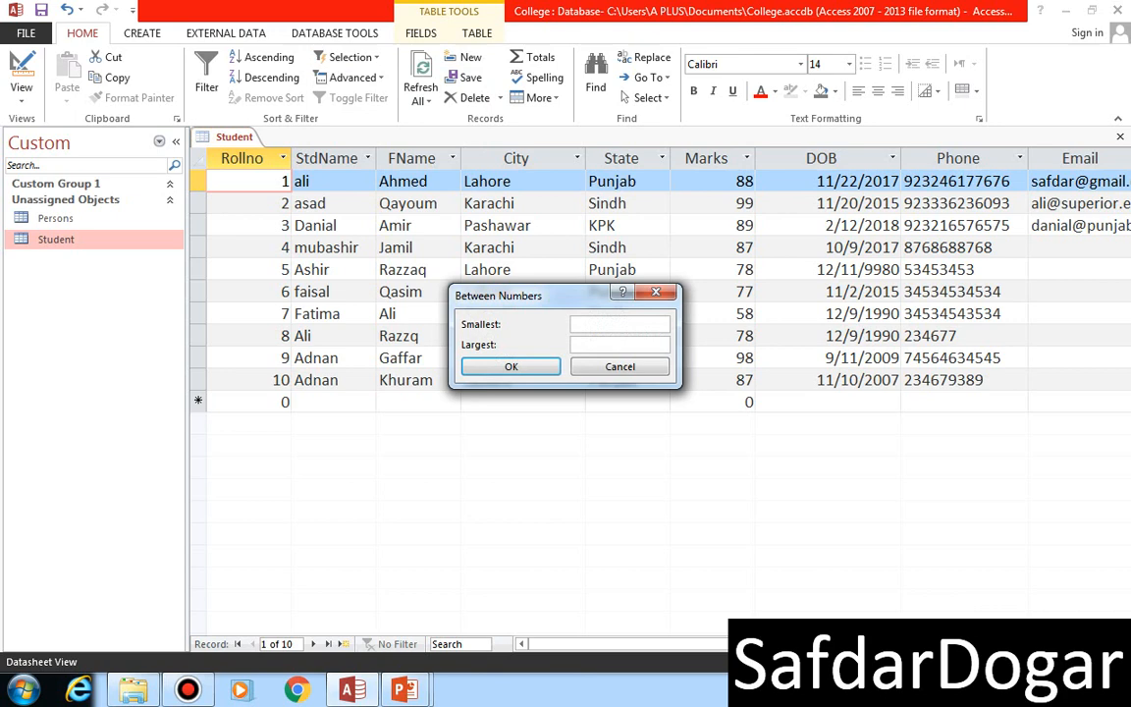
{"action": "type", "text": "80"}
{"action": "key", "text": "Tab"}
{"action": "type", "text": "99"}
{"action": "key", "text": "BackSpace"}
{"action": "key", "text": "BackSpace"}
{"action": "type", "text": "100"}
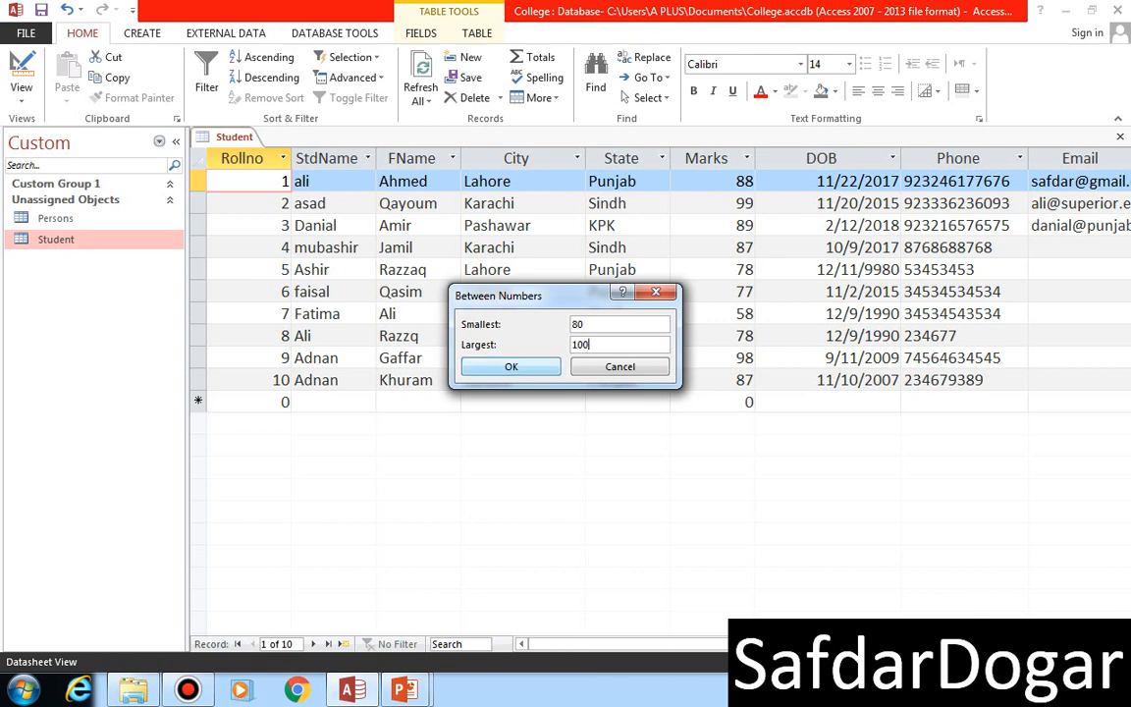
{"action": "key", "text": "Return"}
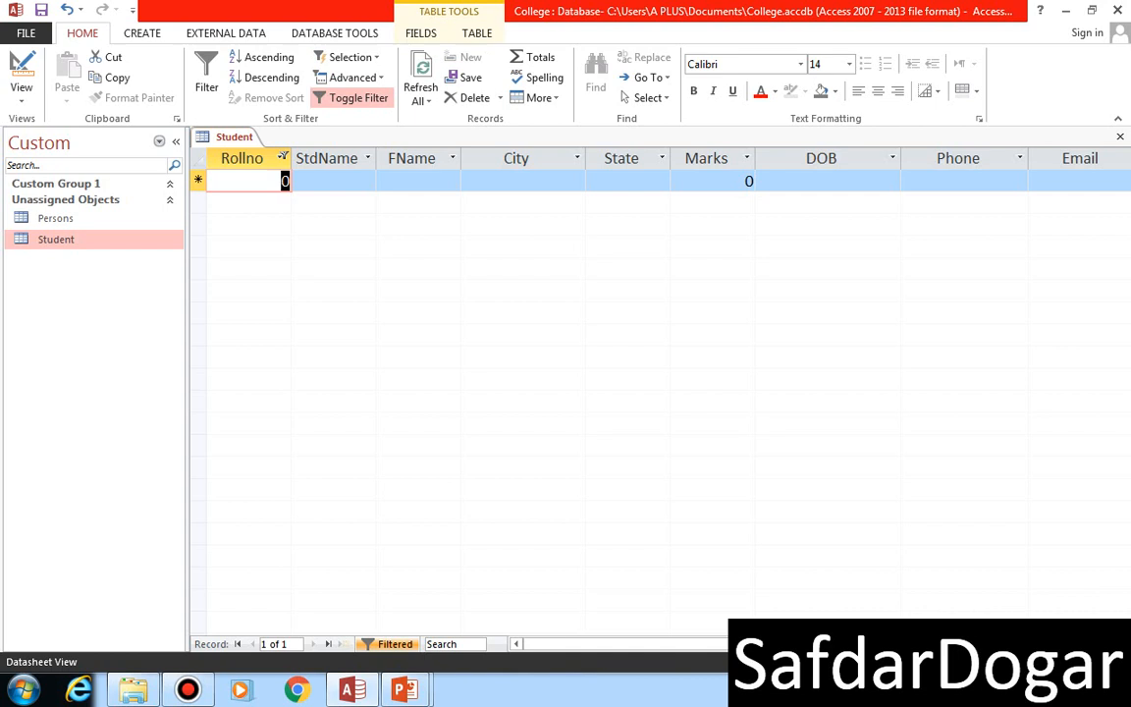
{"action": "left_click", "coordinate": [351, 98]}
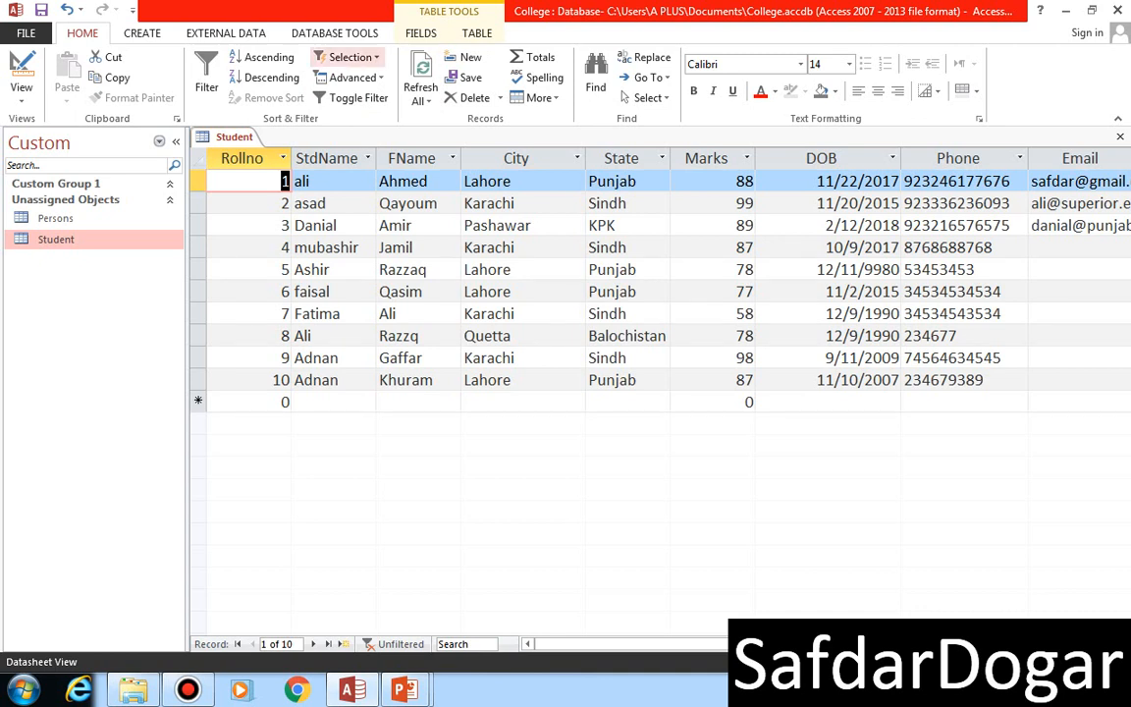
Step: Try the between filter on Rollno with 99 as the smallest value, and turn the filter off
{"action": "left_click", "coordinate": [349, 57]}
{"action": "left_click", "coordinate": [363, 164]}
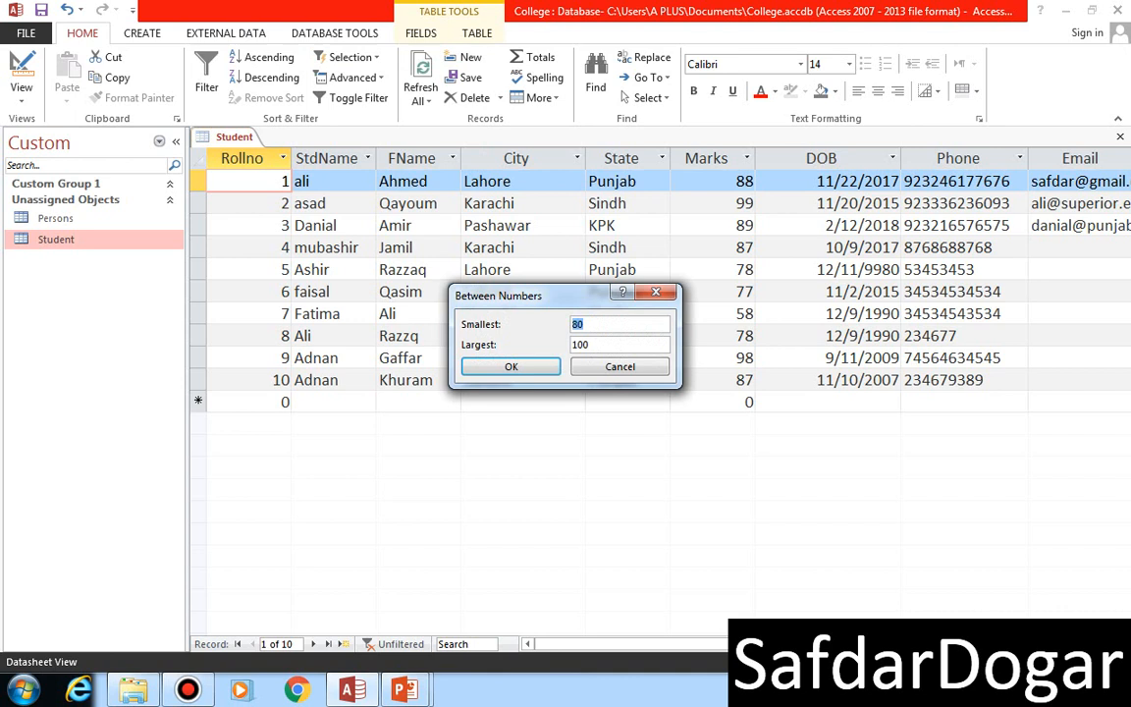
{"action": "left_click", "coordinate": [586, 324]}
{"action": "key", "text": "BackSpace"}
{"action": "key", "text": "BackSpace"}
{"action": "key", "text": "BackSpace"}
{"action": "type", "text": "99"}
{"action": "key", "text": "Return"}
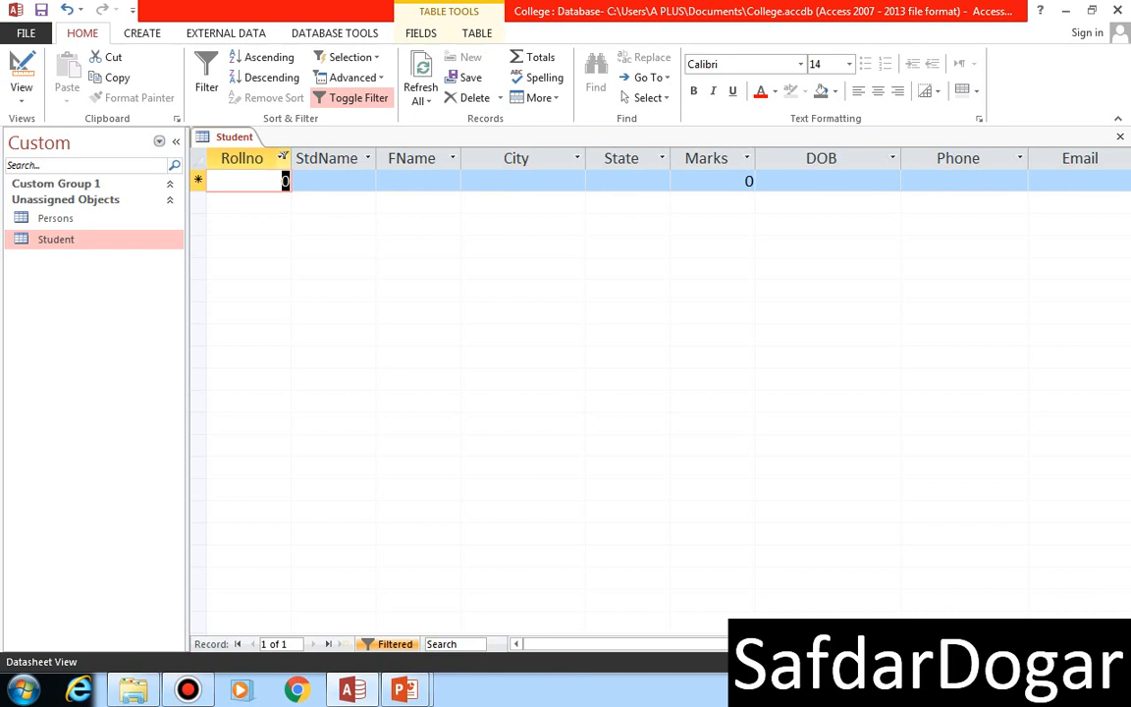
{"action": "left_click", "coordinate": [352, 98]}
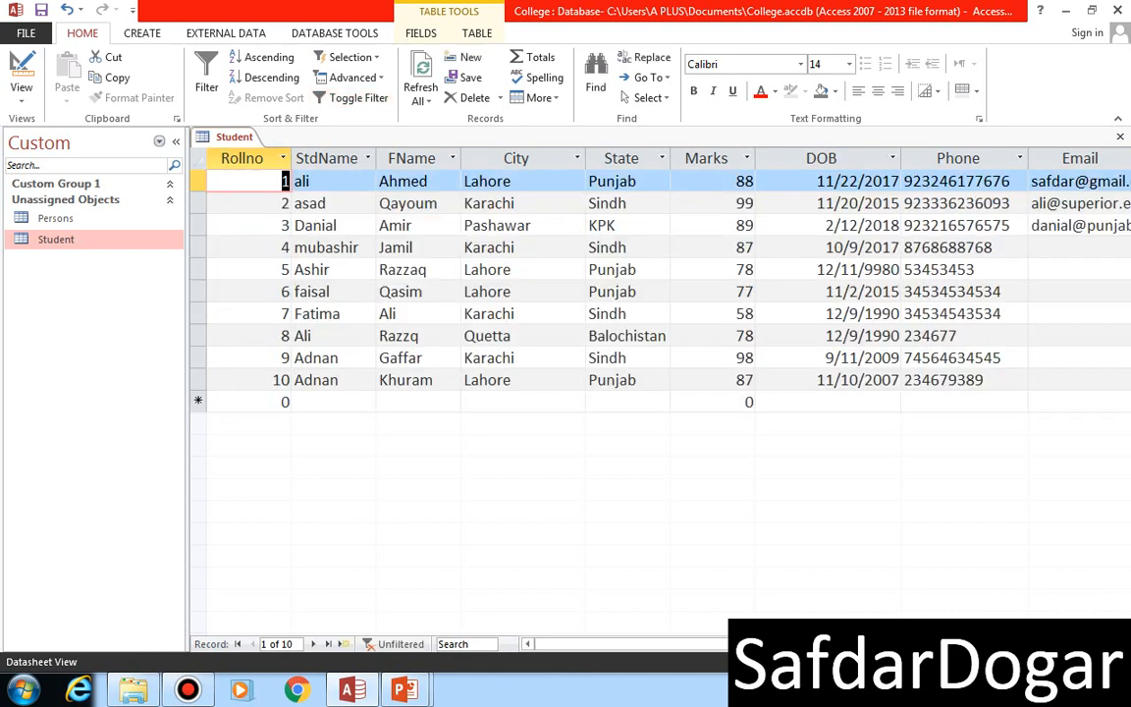
Step: Filter the Marks column to show only values between 80 and 100
{"action": "left_click", "coordinate": [706, 158]}
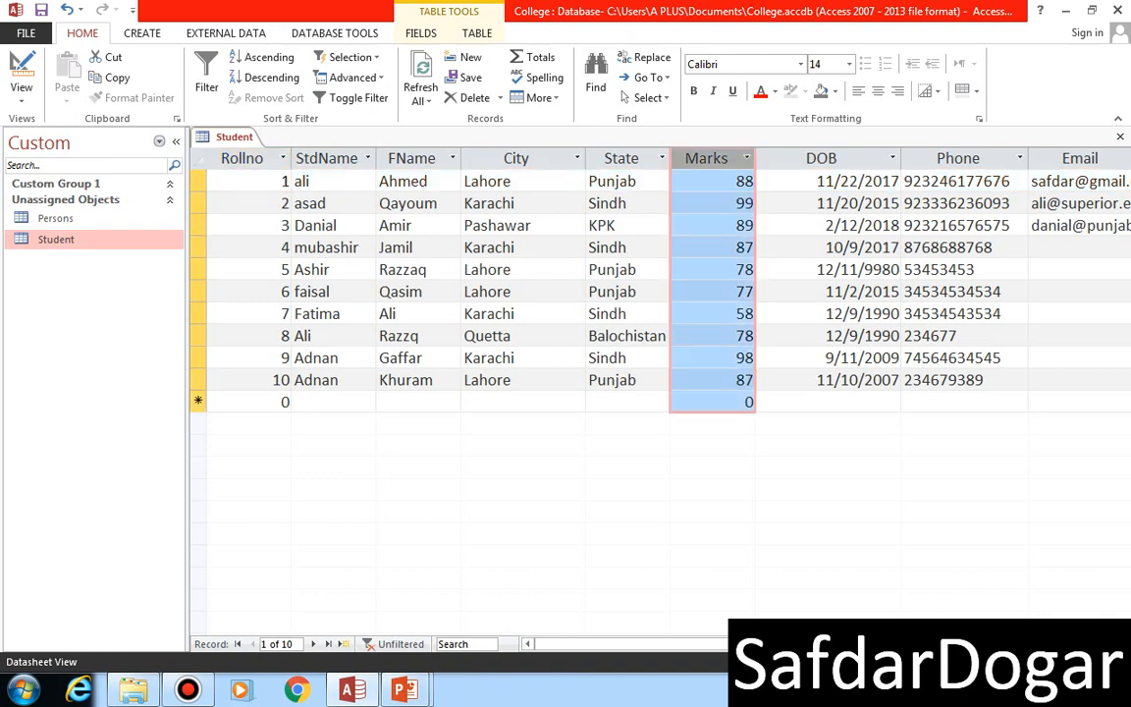
{"action": "right_click", "coordinate": [701, 161]}
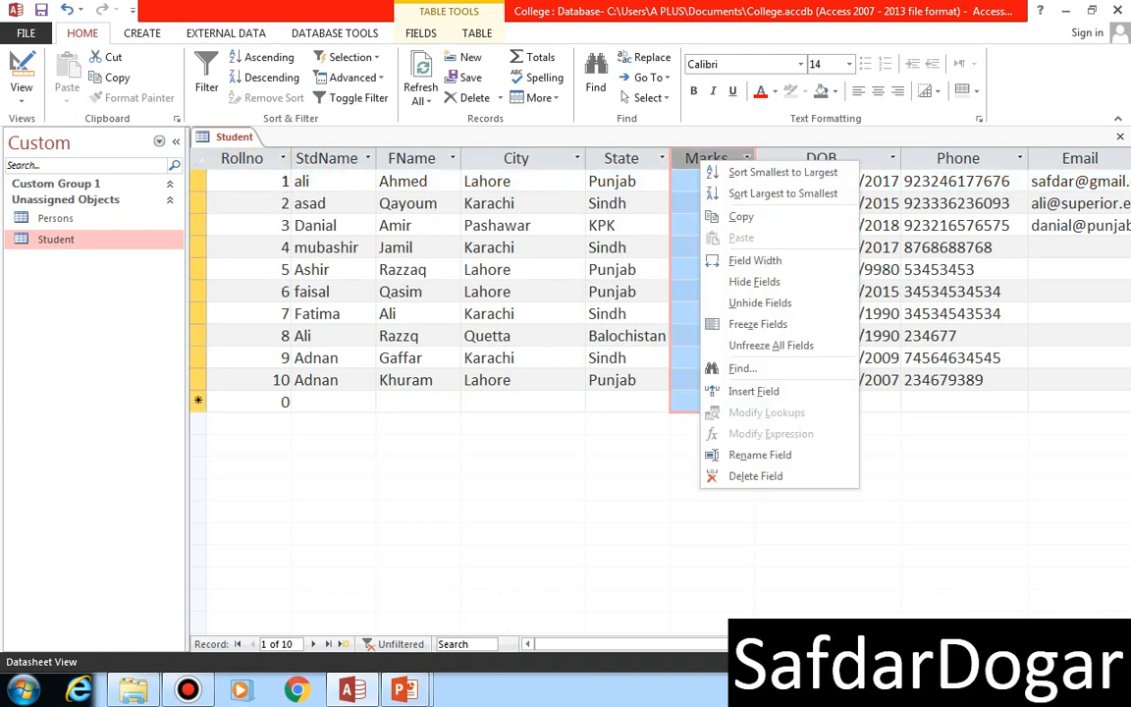
{"action": "key", "text": "Escape"}
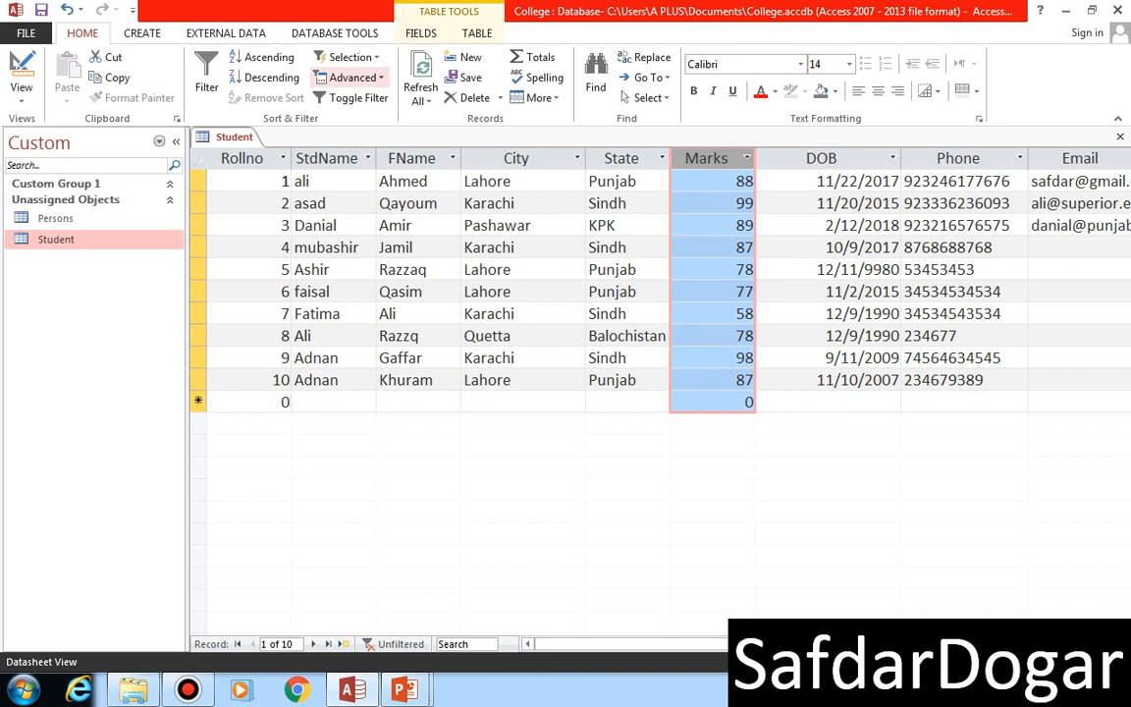
{"action": "left_click", "coordinate": [349, 57]}
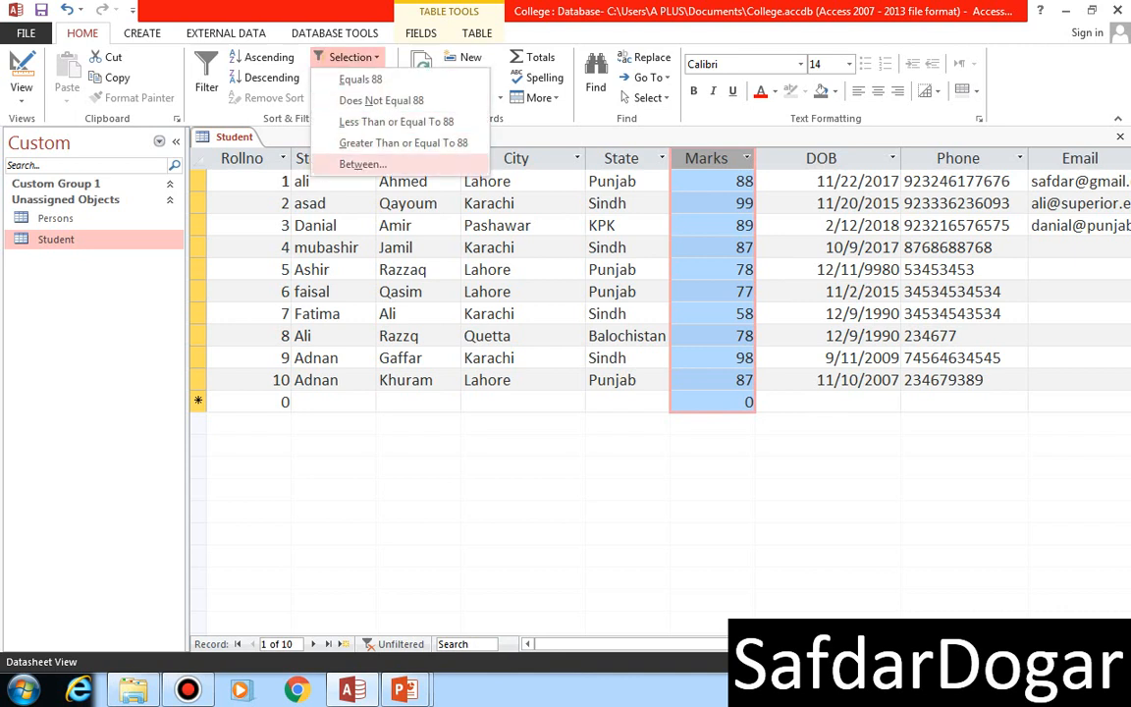
{"action": "left_click", "coordinate": [362, 164]}
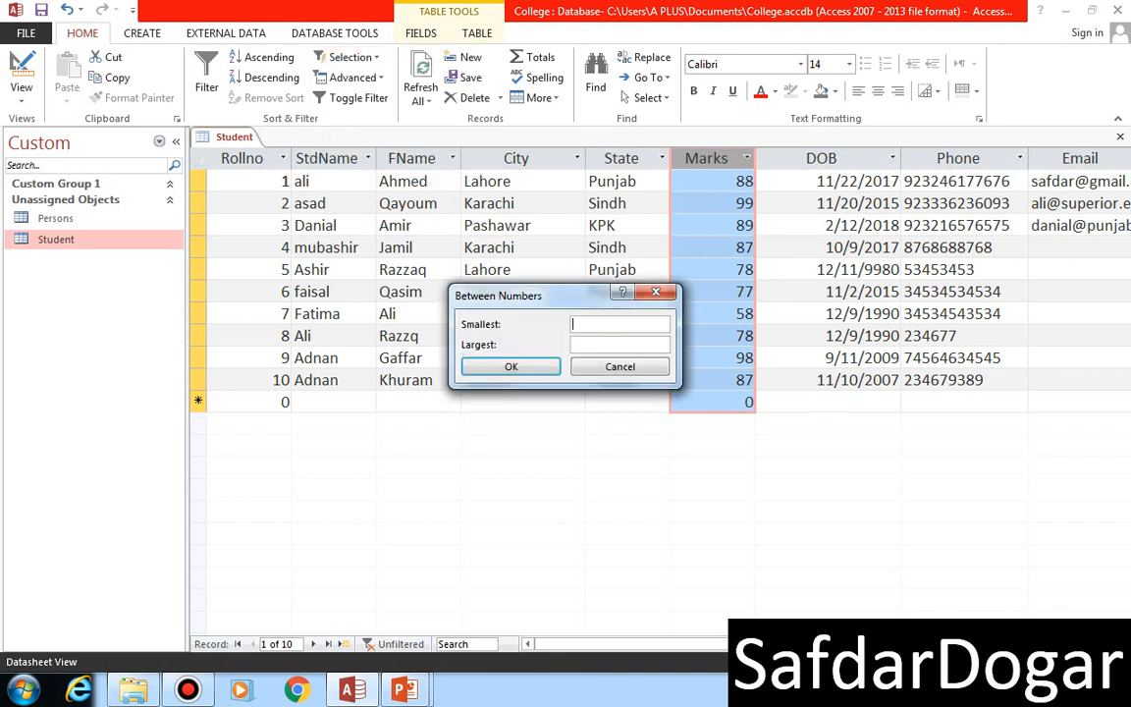
{"action": "type", "text": "80"}
{"action": "key", "text": "Tab"}
{"action": "type", "text": "100"}
{"action": "key", "text": "Return"}
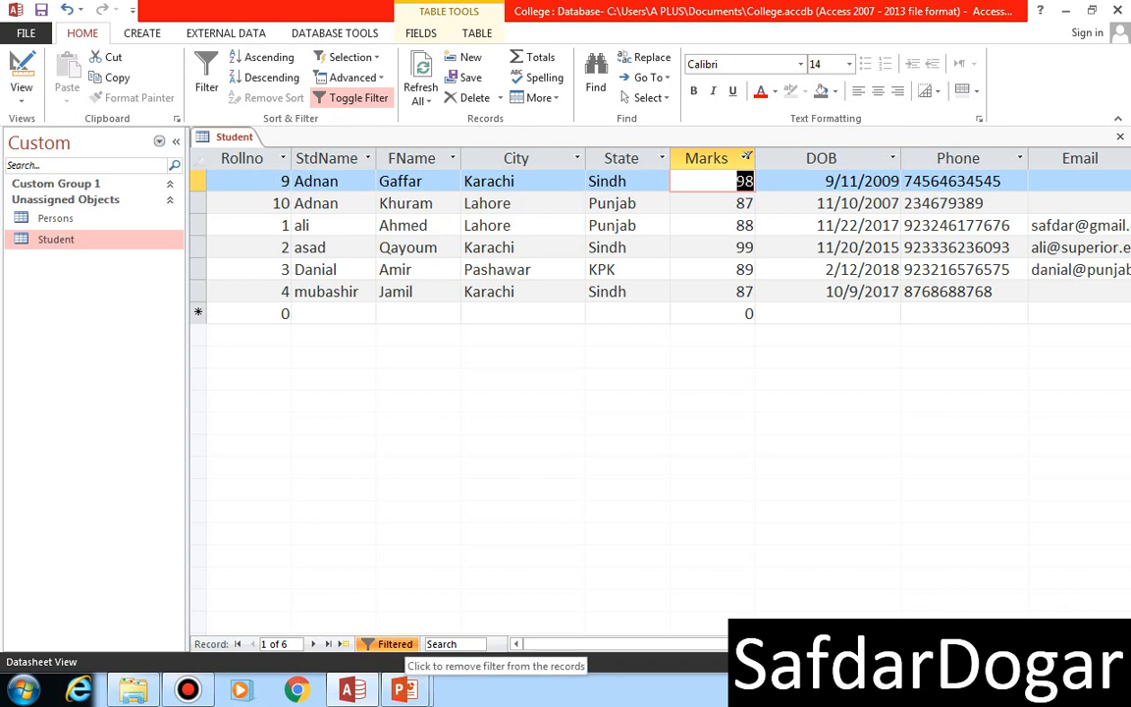
Step: Turn off the Marks filter, and filter the Fee column to values between 4000 and 5000
{"action": "left_click", "coordinate": [395, 644]}
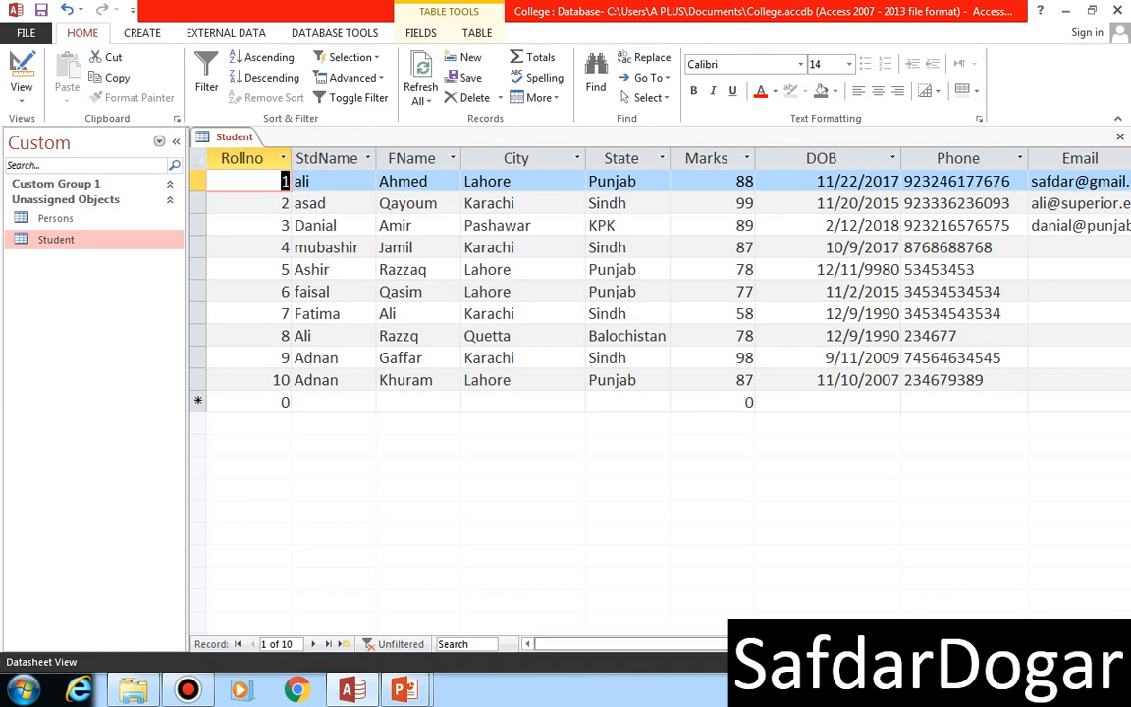
{"action": "left_click_drag", "start_coordinate": [786, 645], "coordinate": [1011, 645]}
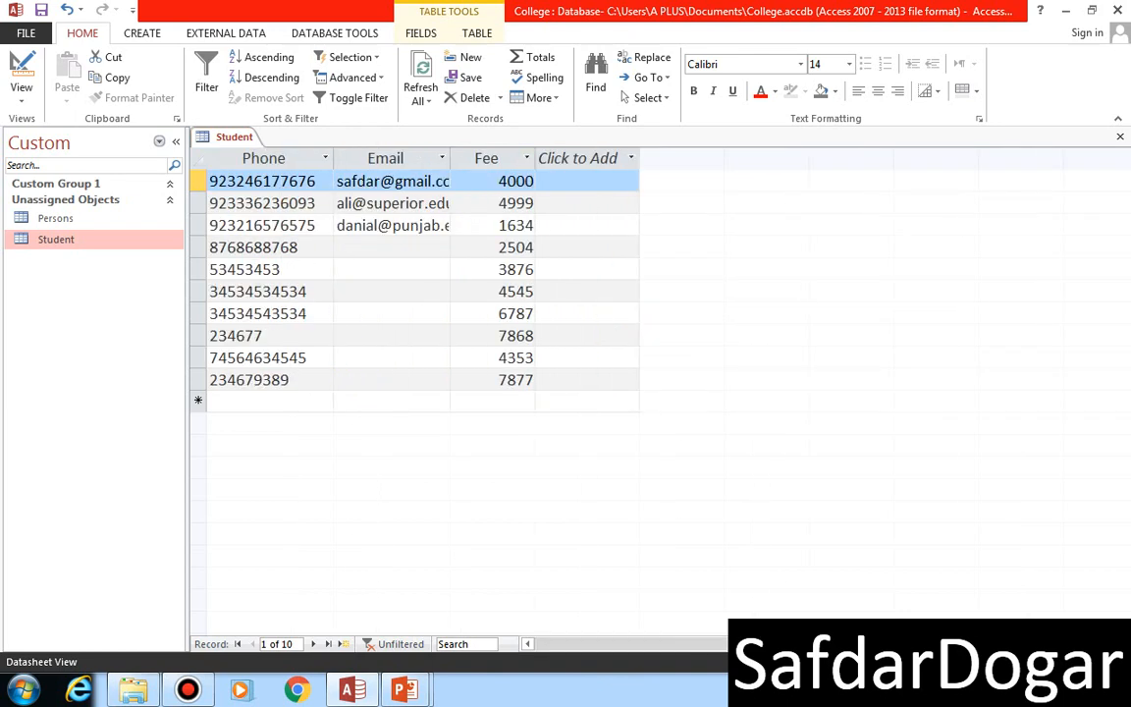
{"action": "left_click", "coordinate": [486, 158]}
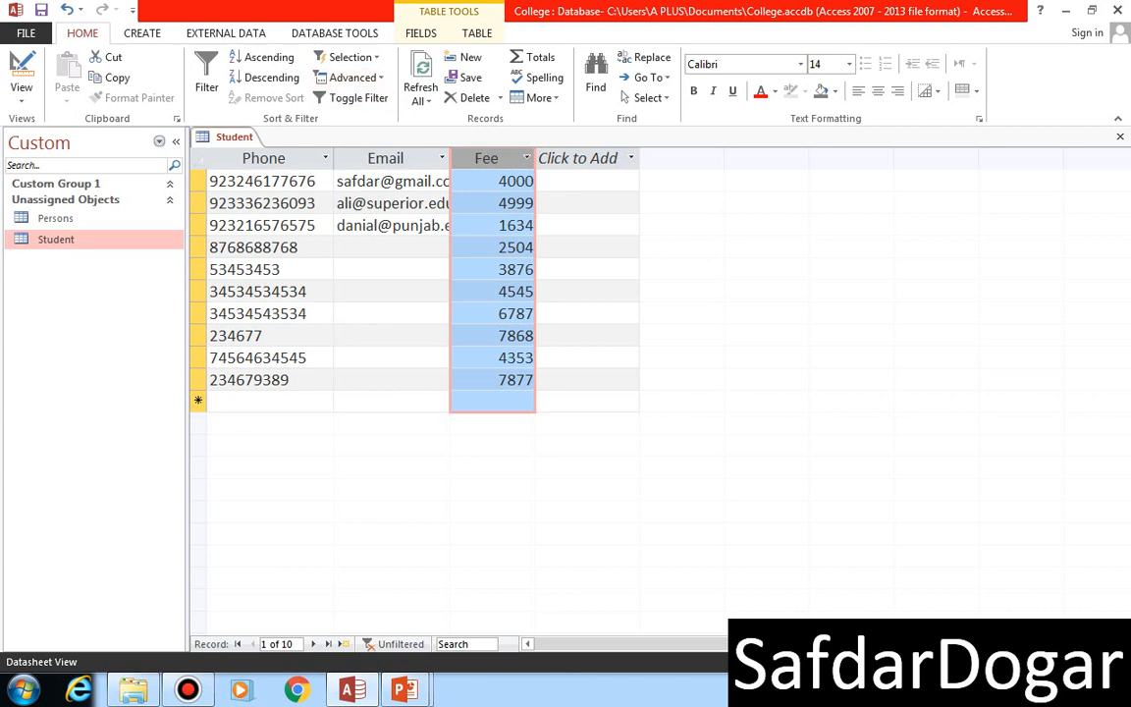
{"action": "left_click", "coordinate": [350, 57]}
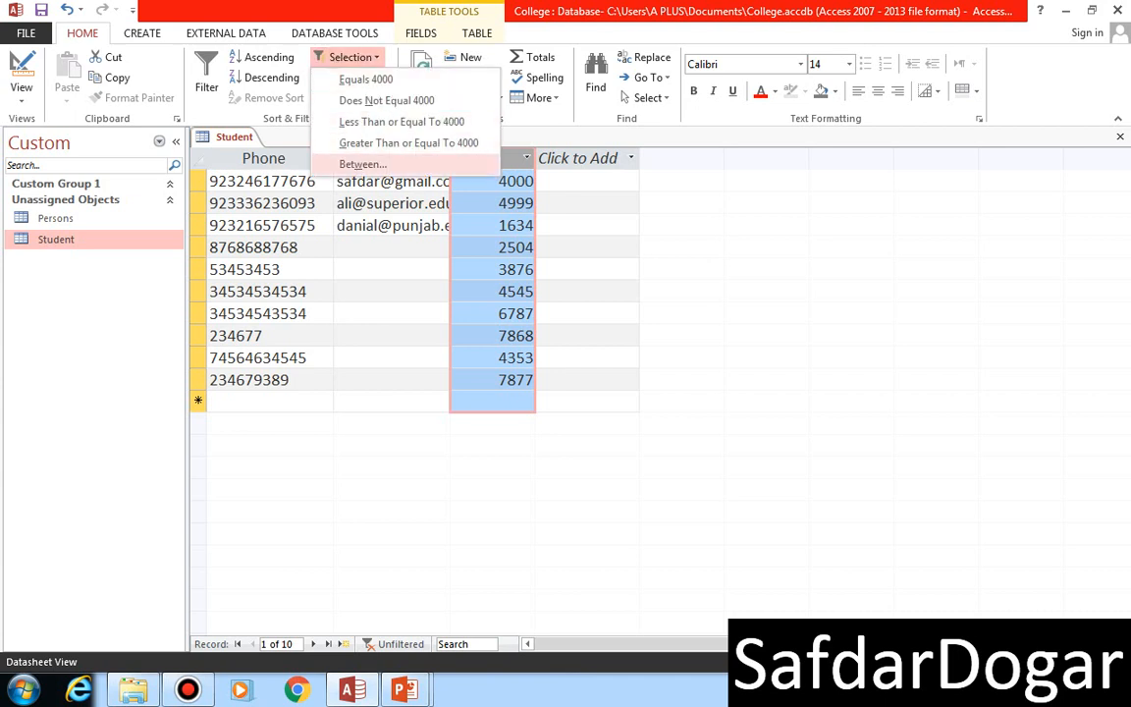
{"action": "left_click", "coordinate": [362, 164]}
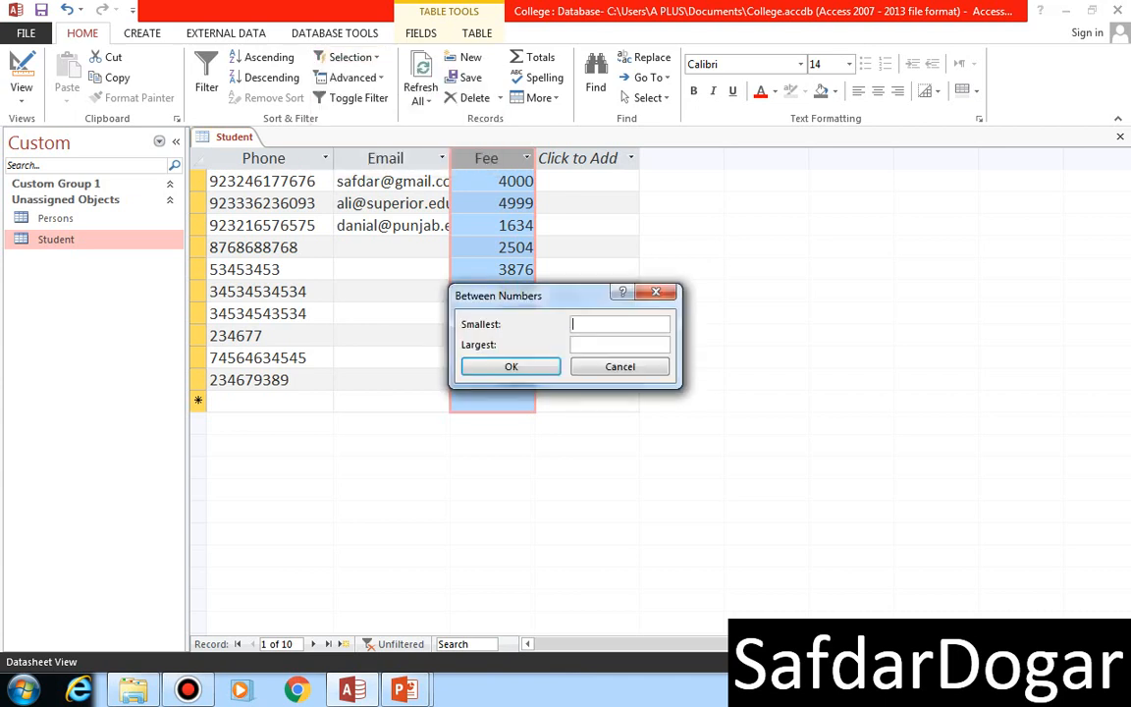
{"action": "type", "text": "4000"}
{"action": "key", "text": "Tab"}
{"action": "type", "text": "5000"}
{"action": "key", "text": "Return"}
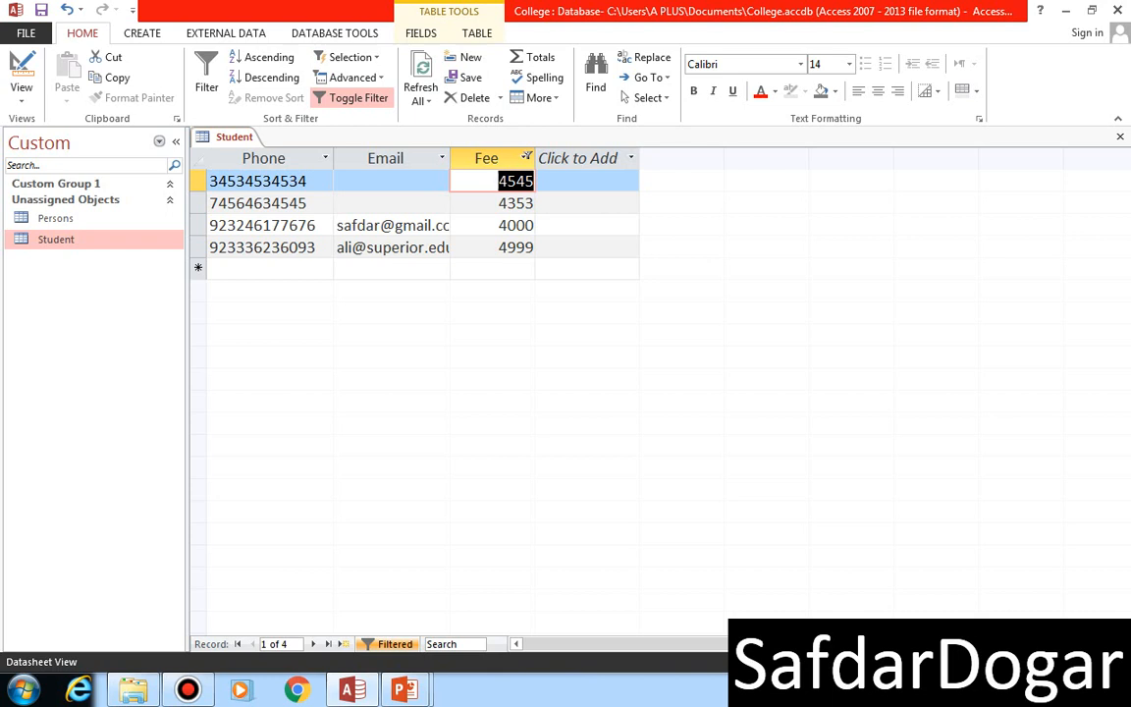
Step: Look over the other columns of the filtered records, and turn off the Fee filter
{"action": "scroll", "coordinate": [642, 392], "scroll_direction": "left", "scroll_amount": 4}
{"action": "scroll", "coordinate": [642, 393], "scroll_direction": "left", "scroll_amount": 2}
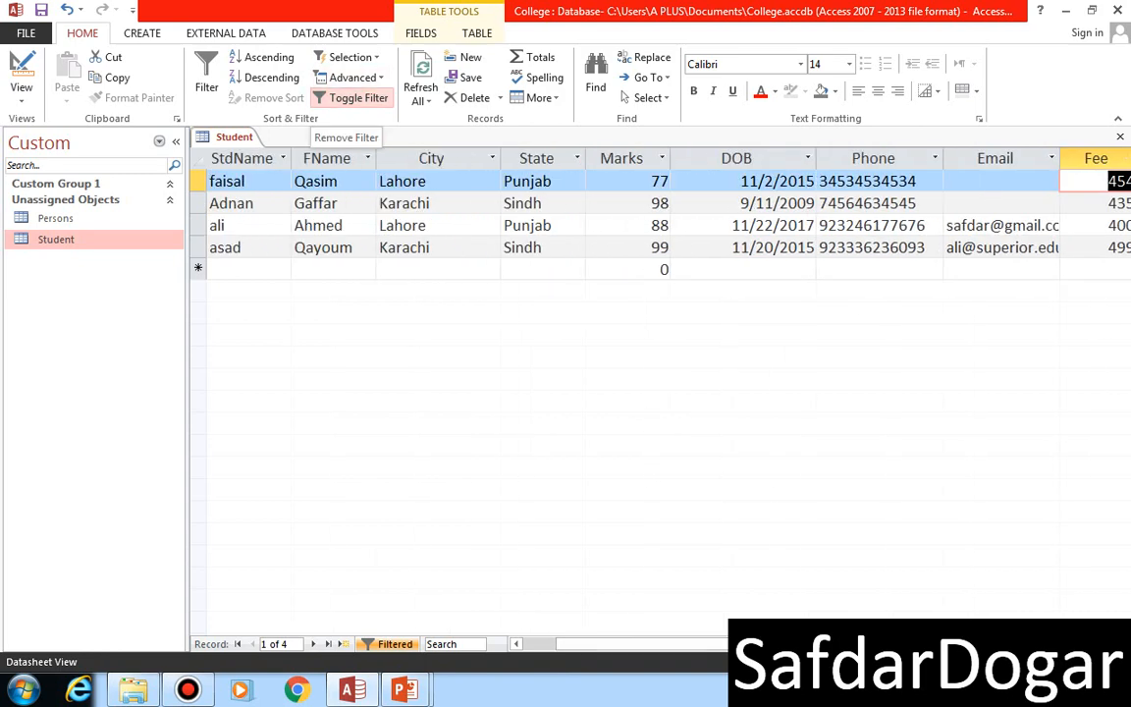
{"action": "left_click", "coordinate": [348, 98]}
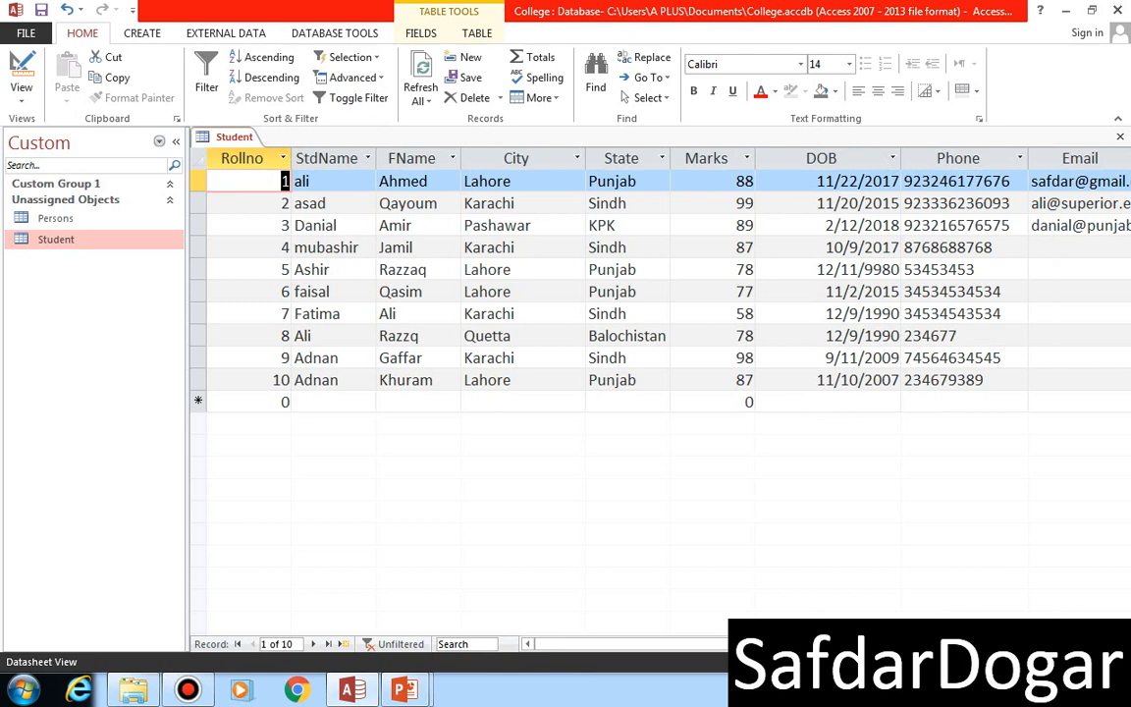
Step: Sort the Student records by DOB from oldest to newest, with the Fee filter left off
{"action": "left_click", "coordinate": [823, 158]}
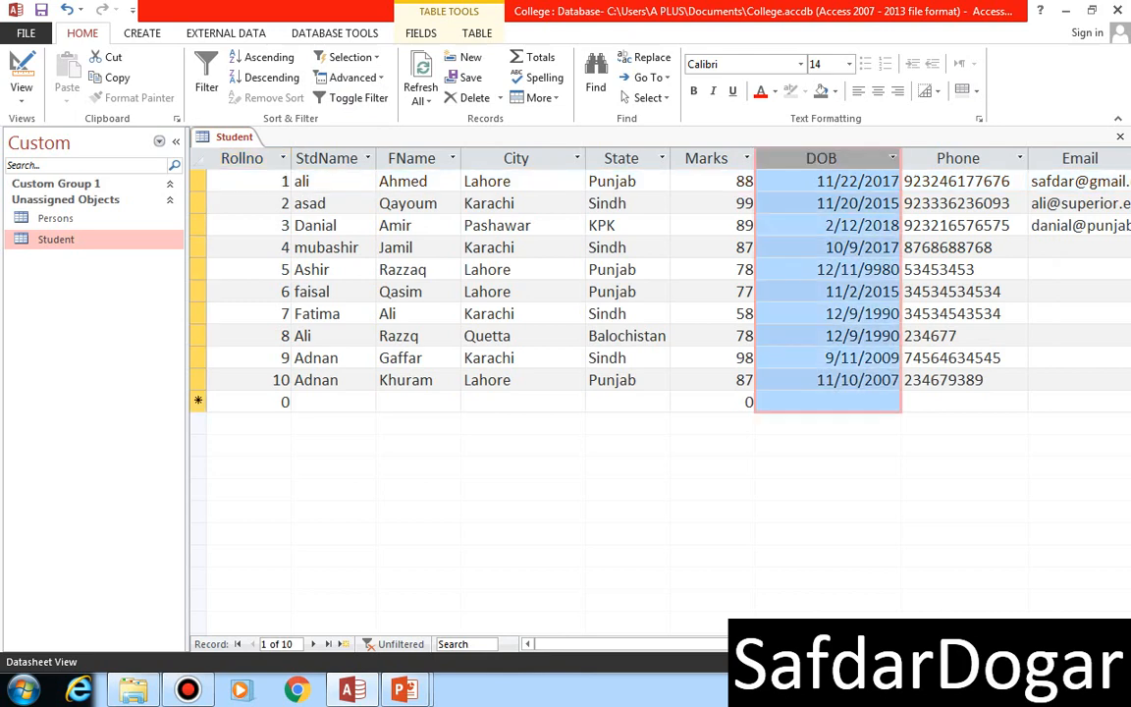
{"action": "right_click", "coordinate": [850, 160]}
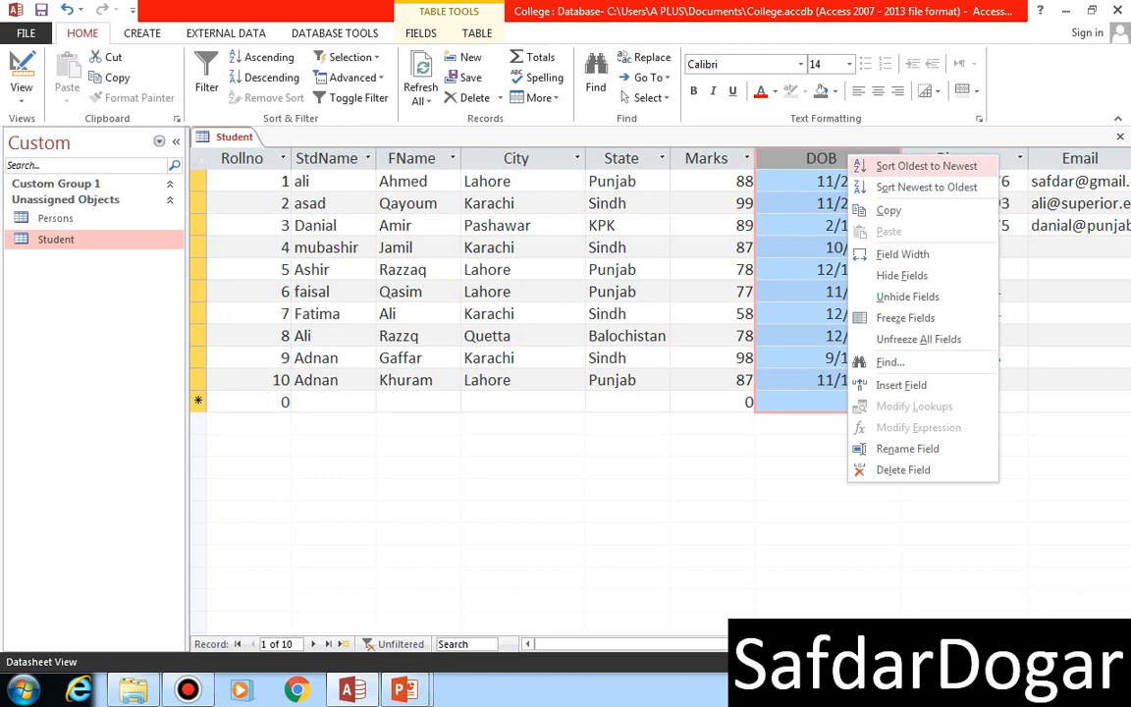
{"action": "left_click", "coordinate": [923, 166]}
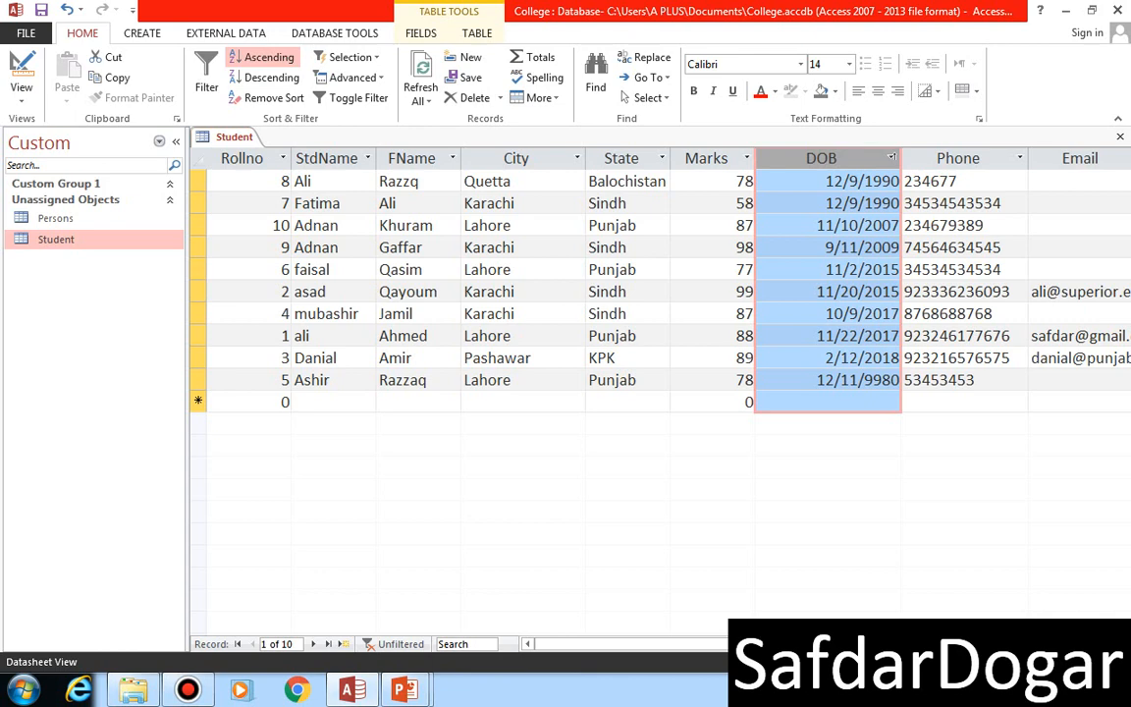
{"action": "left_click", "coordinate": [351, 98]}
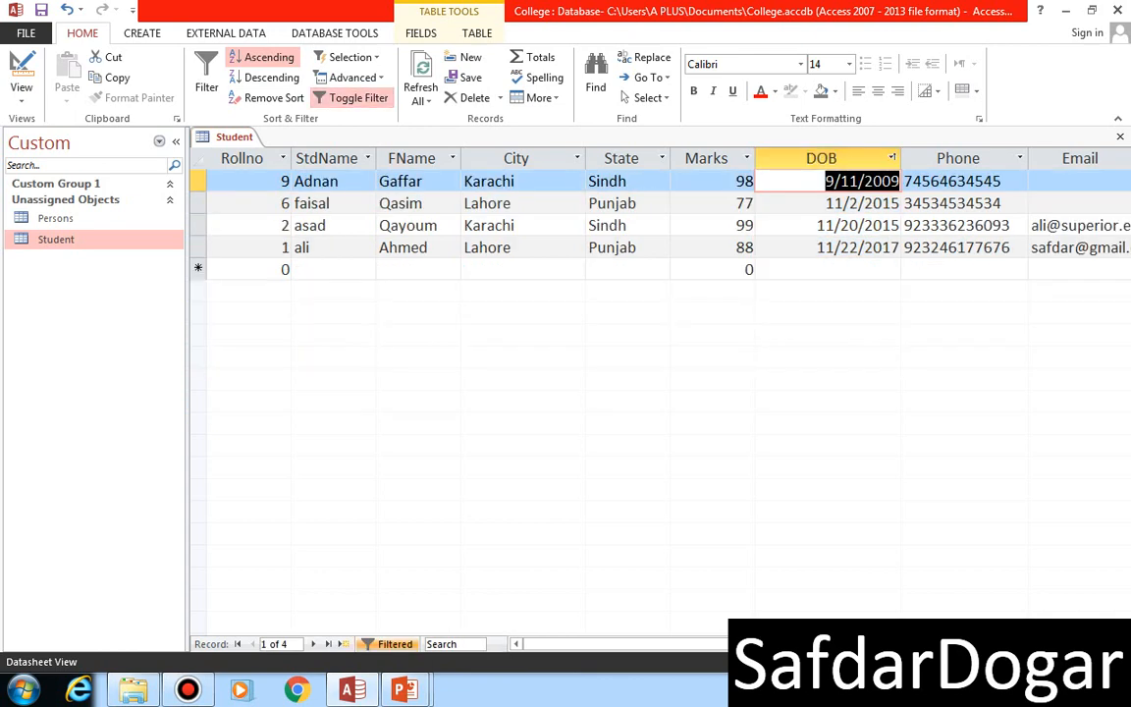
{"action": "left_click", "coordinate": [351, 98]}
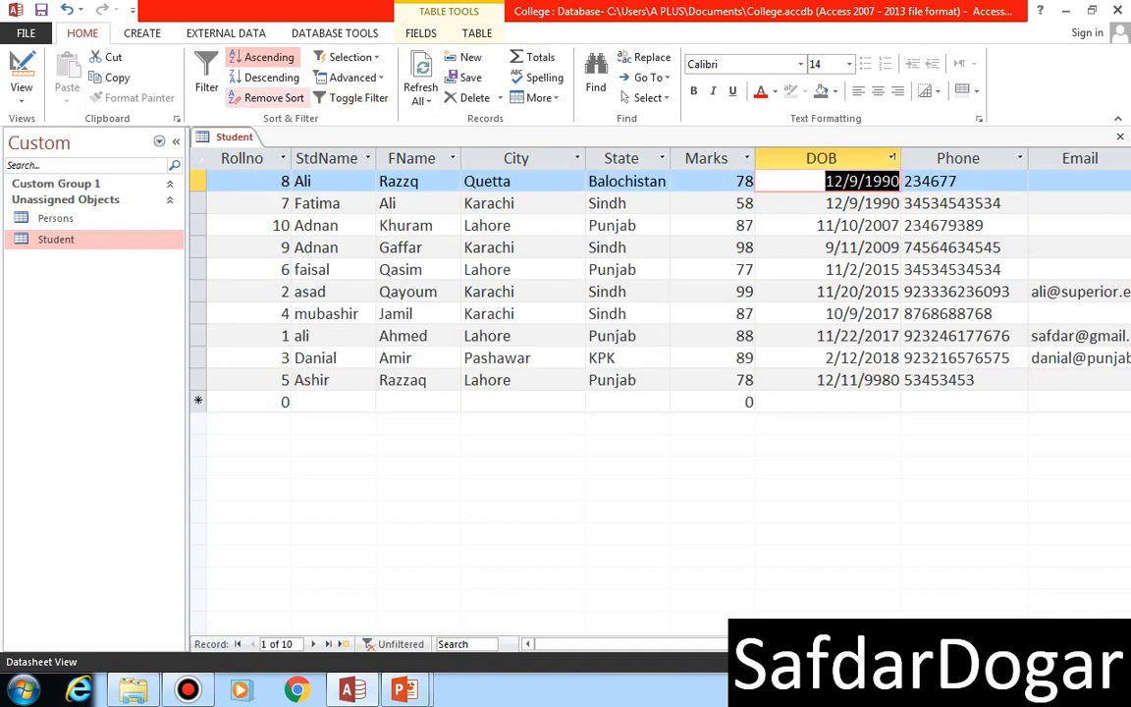
Step: Remove the DOB sort and correct the mistyped year in the DOB of the record with Rollno 5
{"action": "left_click", "coordinate": [268, 98]}
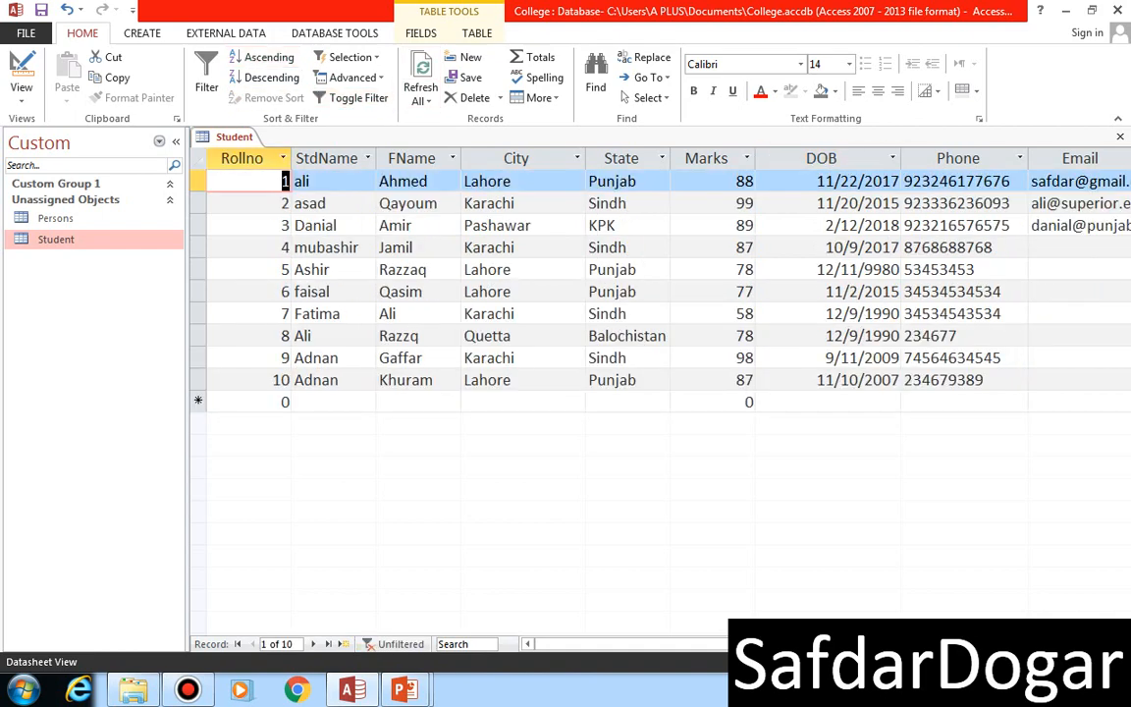
{"action": "left_click_drag", "start_coordinate": [873, 271], "coordinate": [882, 270]}
{"action": "key", "text": "Left"}
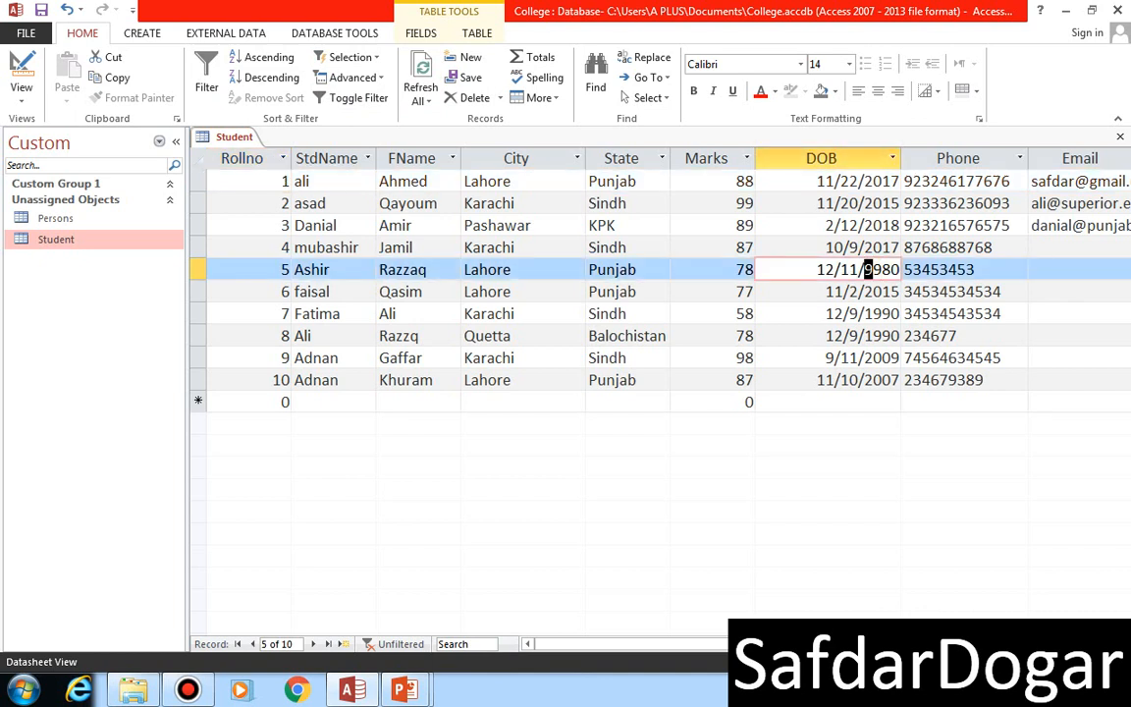
{"action": "key", "text": "Delete"}
{"action": "type", "text": "1"}
Step: Sort the Student records by DOB from newest to oldest
{"action": "left_click", "coordinate": [891, 159]}
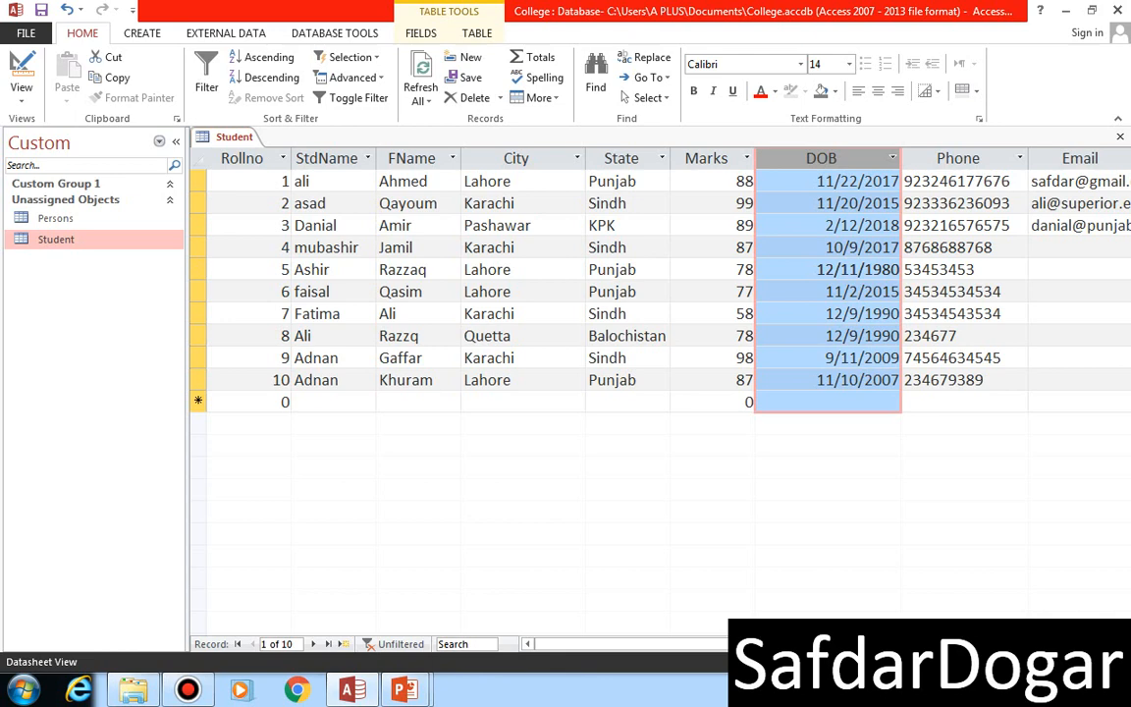
{"action": "right_click", "coordinate": [799, 160]}
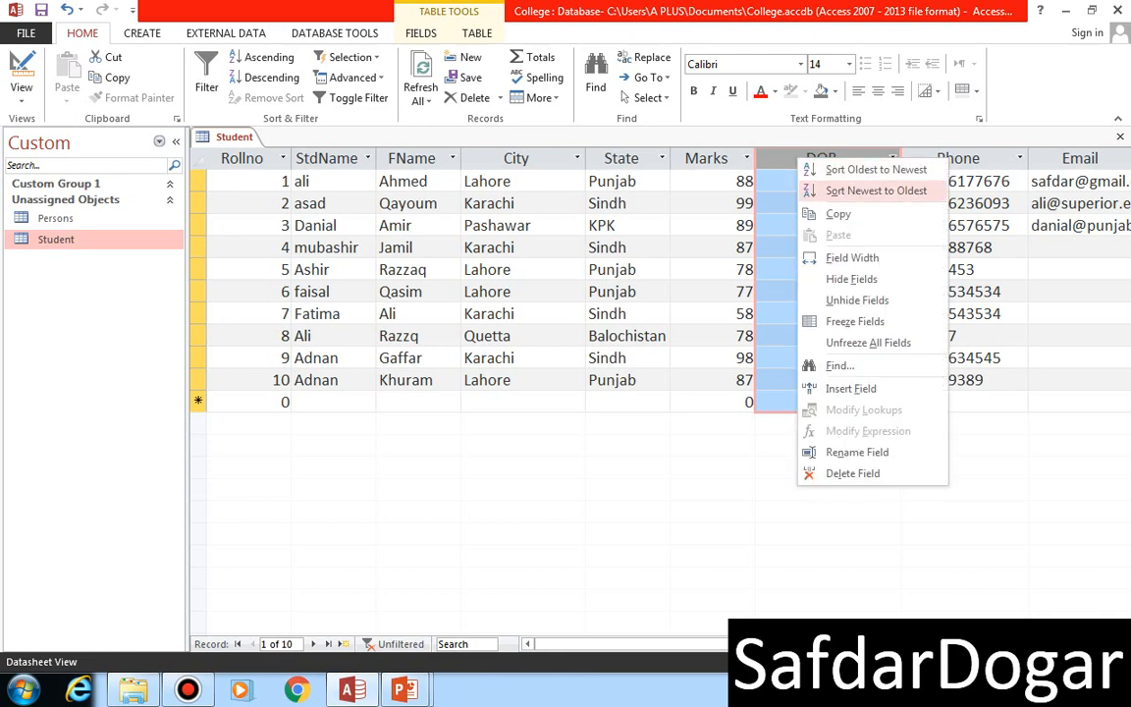
{"action": "left_click", "coordinate": [876, 190]}
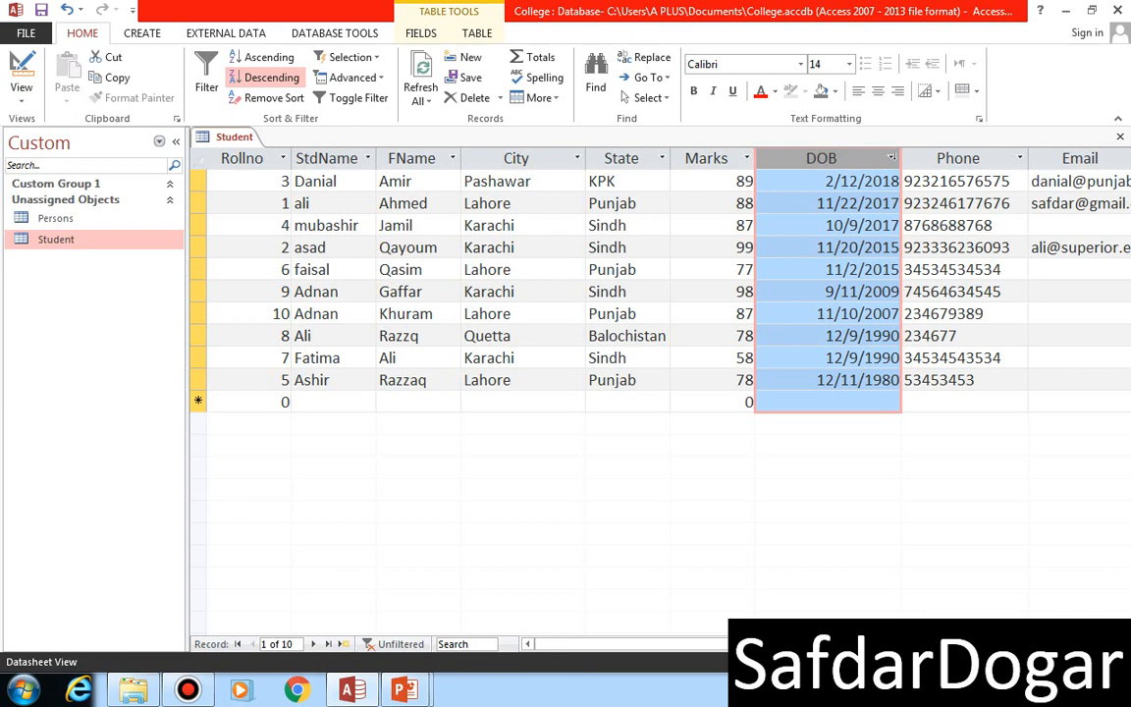
Step: Re-sort the Student records by DOB from oldest to newest
{"action": "right_click", "coordinate": [821, 158]}
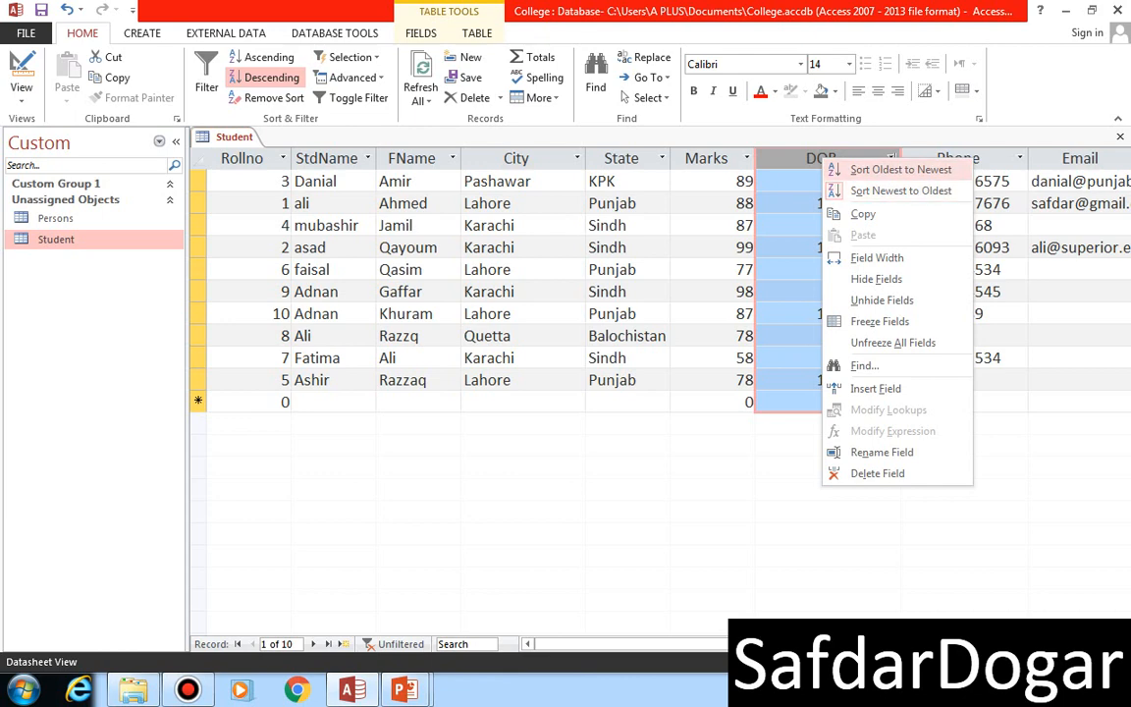
{"action": "left_click", "coordinate": [901, 168]}
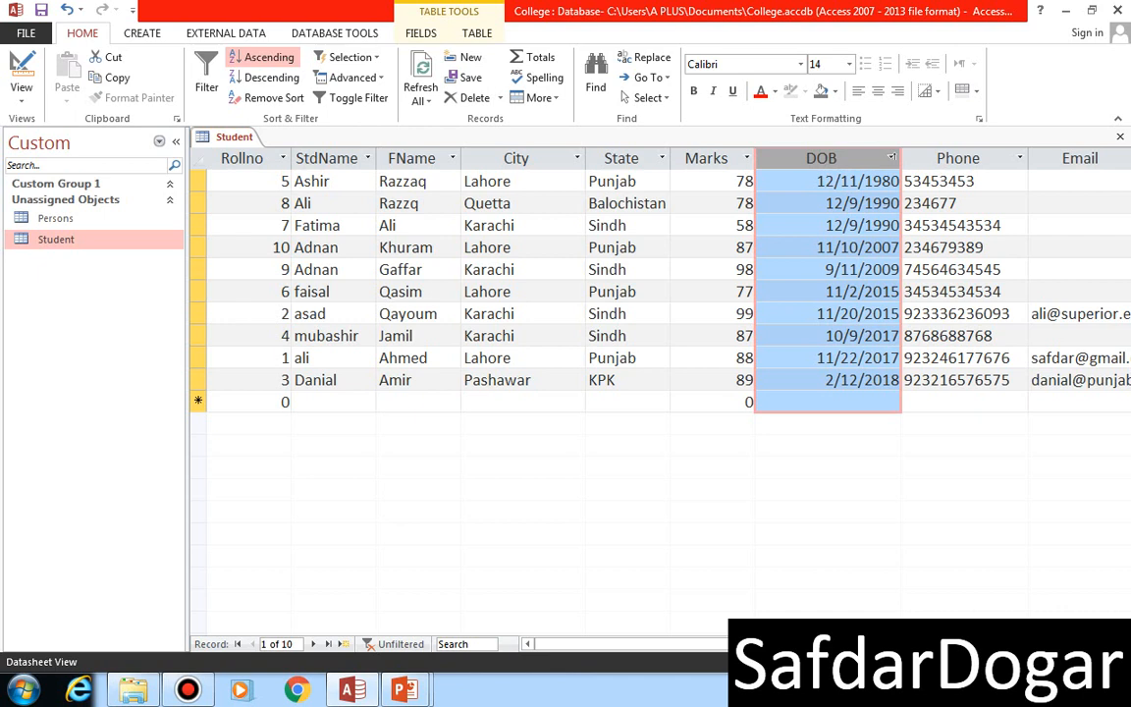
{"action": "left_click", "coordinate": [822, 336]}
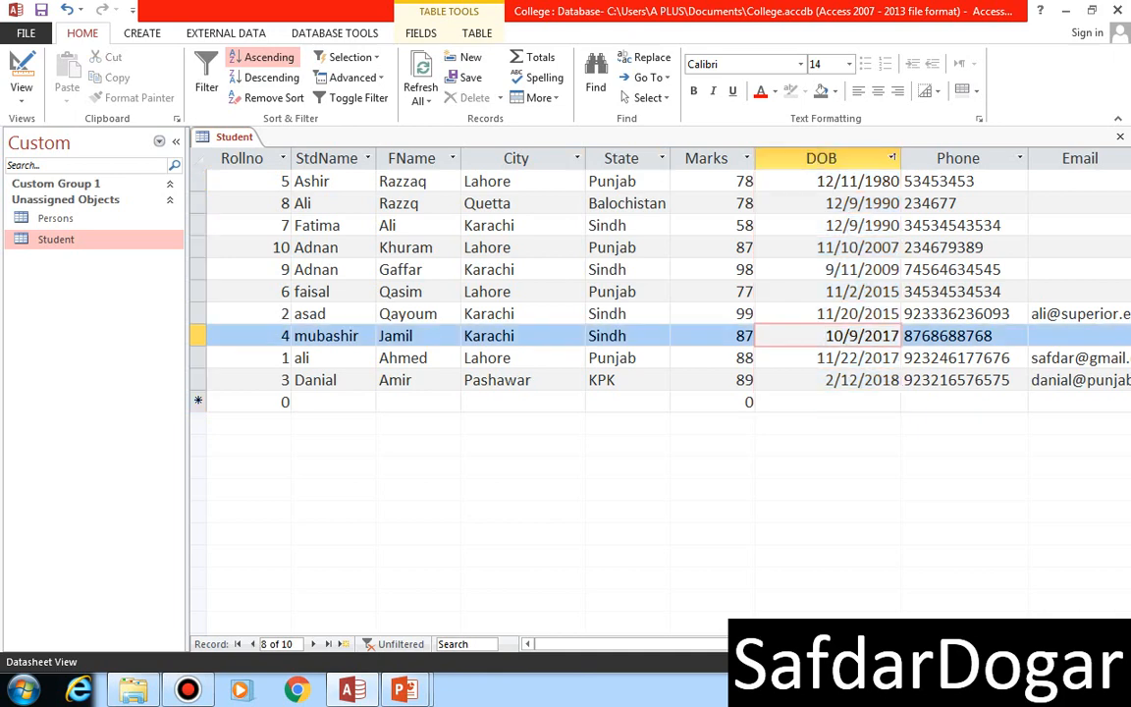
Step: Filter the City column to show only Karachi and Lahore records
{"action": "left_click", "coordinate": [516, 158]}
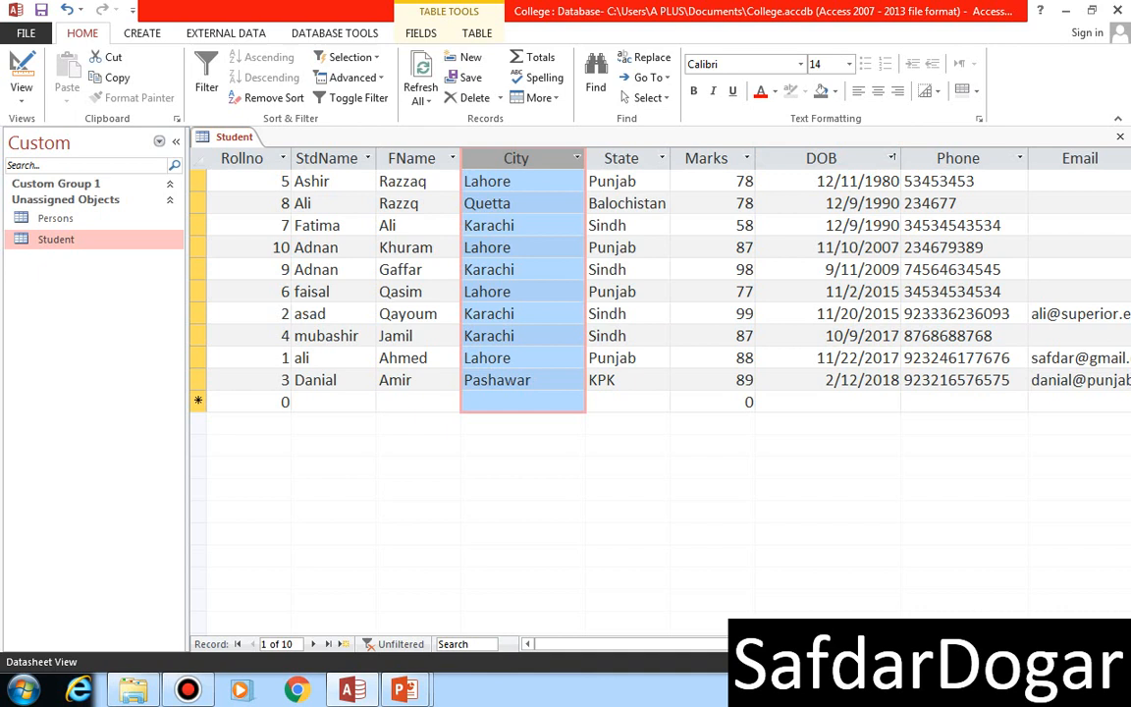
{"action": "left_click", "coordinate": [577, 158]}
{"action": "left_click", "coordinate": [609, 249]}
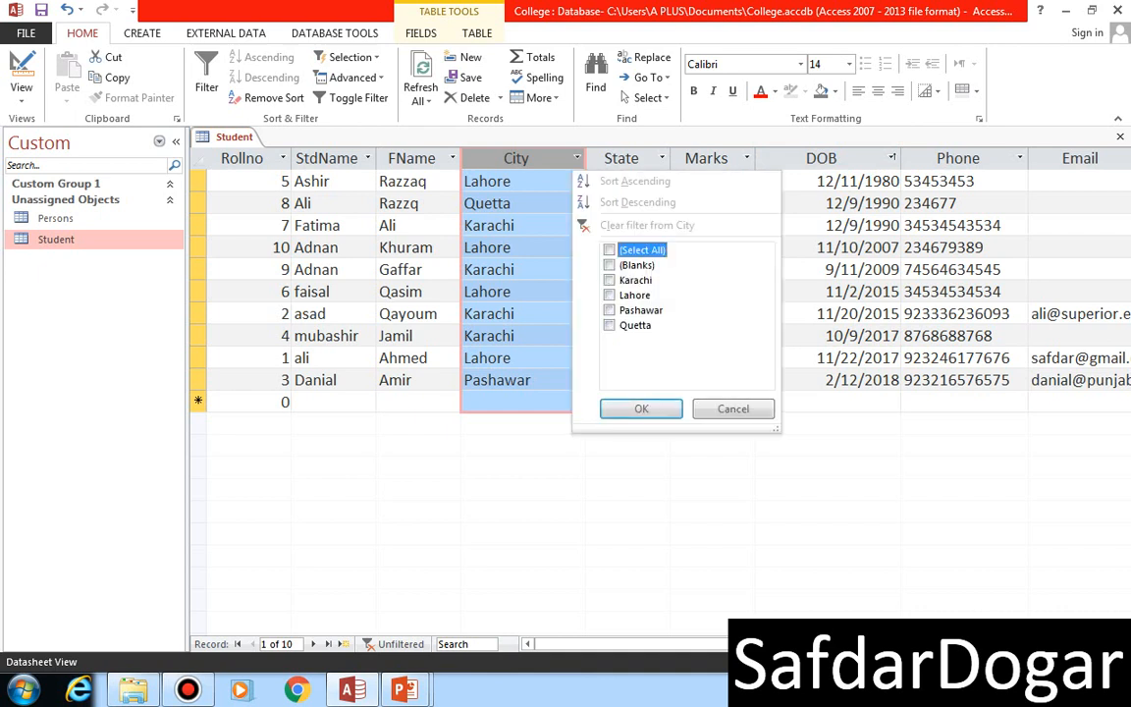
{"action": "left_click", "coordinate": [608, 295]}
{"action": "left_click", "coordinate": [642, 408]}
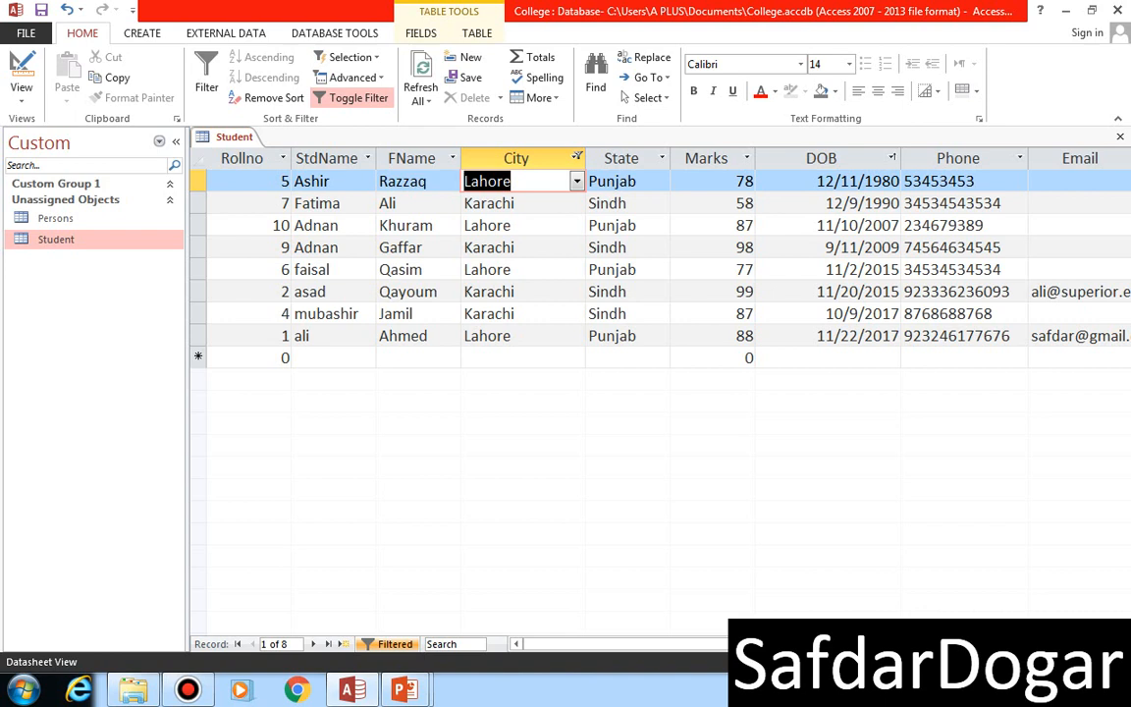
Step: Turn off the City filter and clear the DOB sort
{"action": "right_click", "coordinate": [550, 158]}
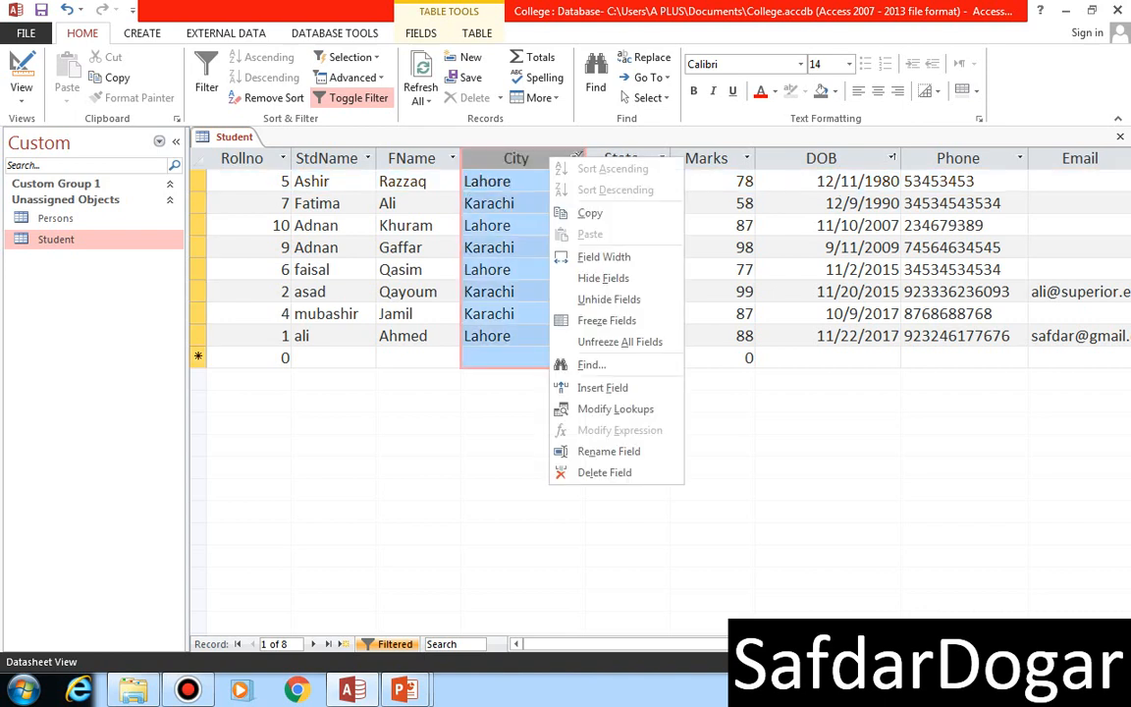
{"action": "key", "text": "Escape"}
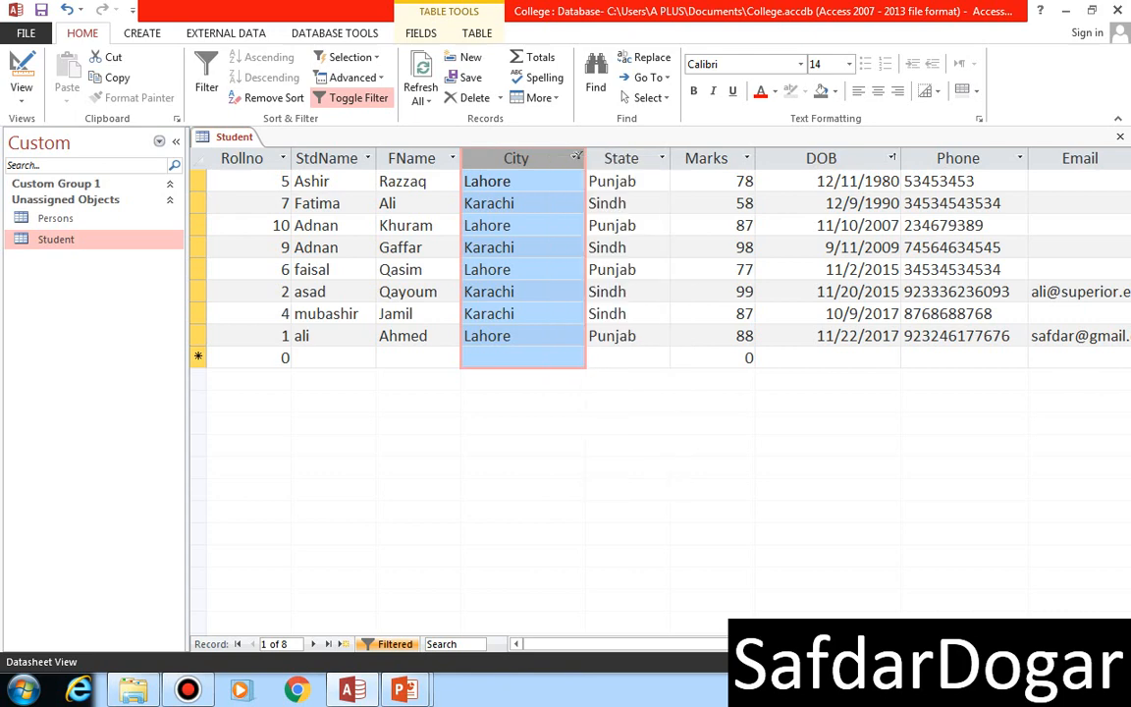
{"action": "left_click", "coordinate": [354, 97]}
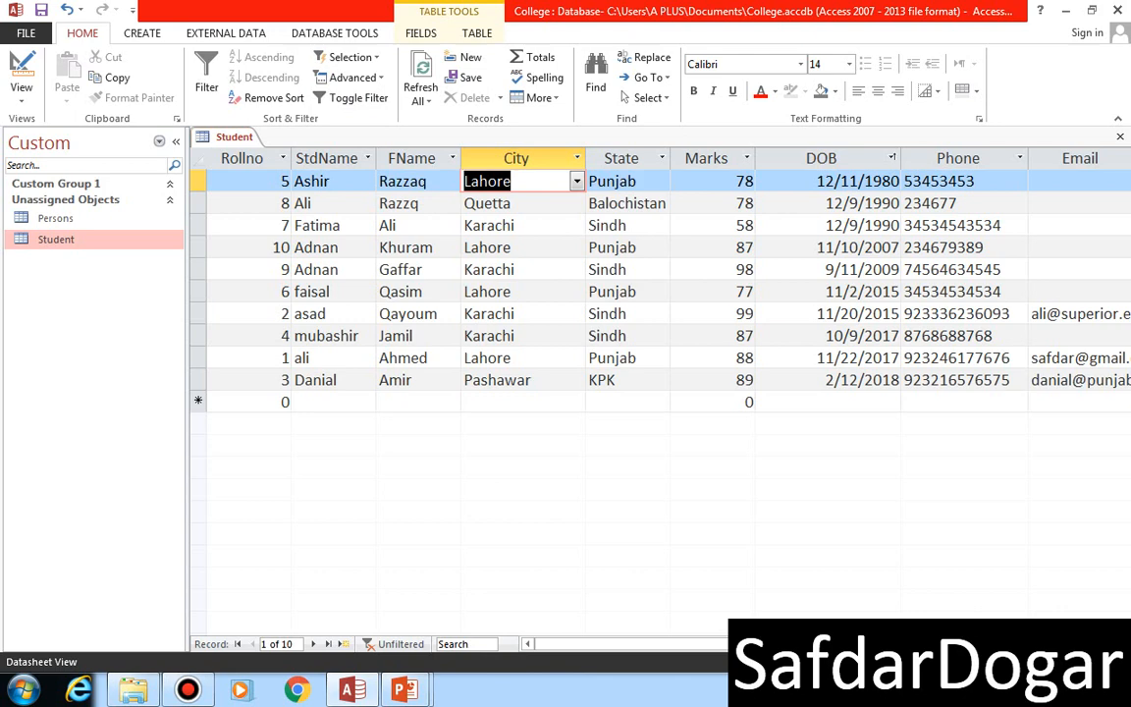
{"action": "left_click", "coordinate": [577, 158]}
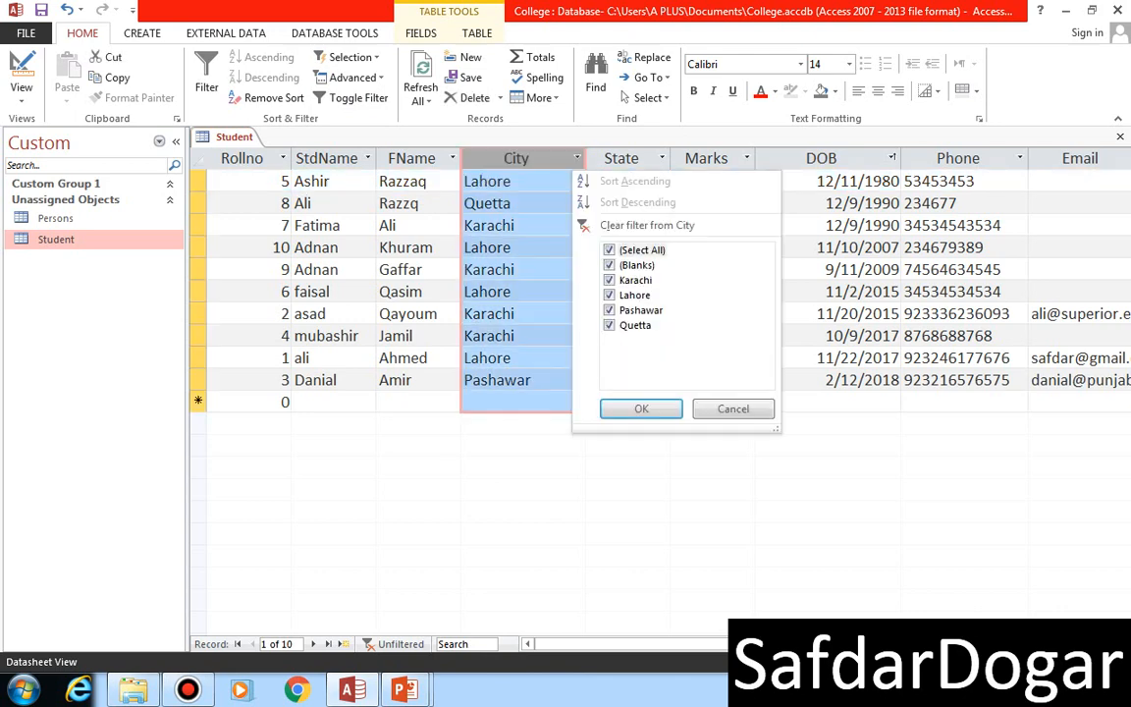
{"action": "key", "text": "Escape"}
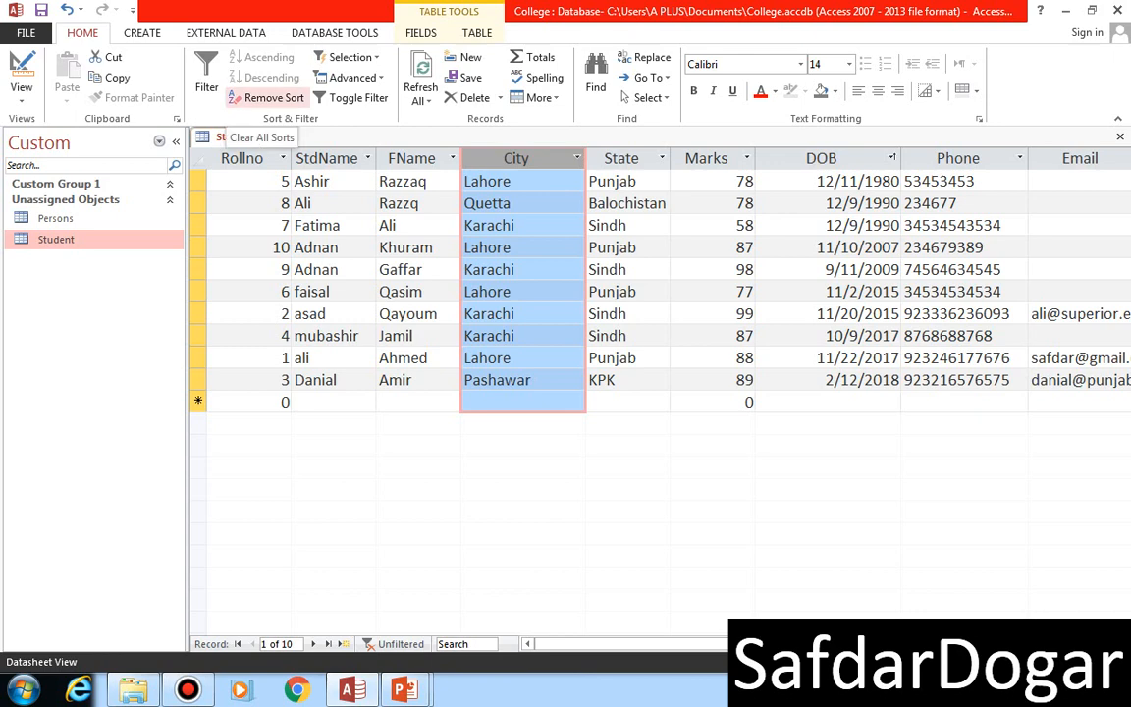
{"action": "left_click", "coordinate": [267, 98]}
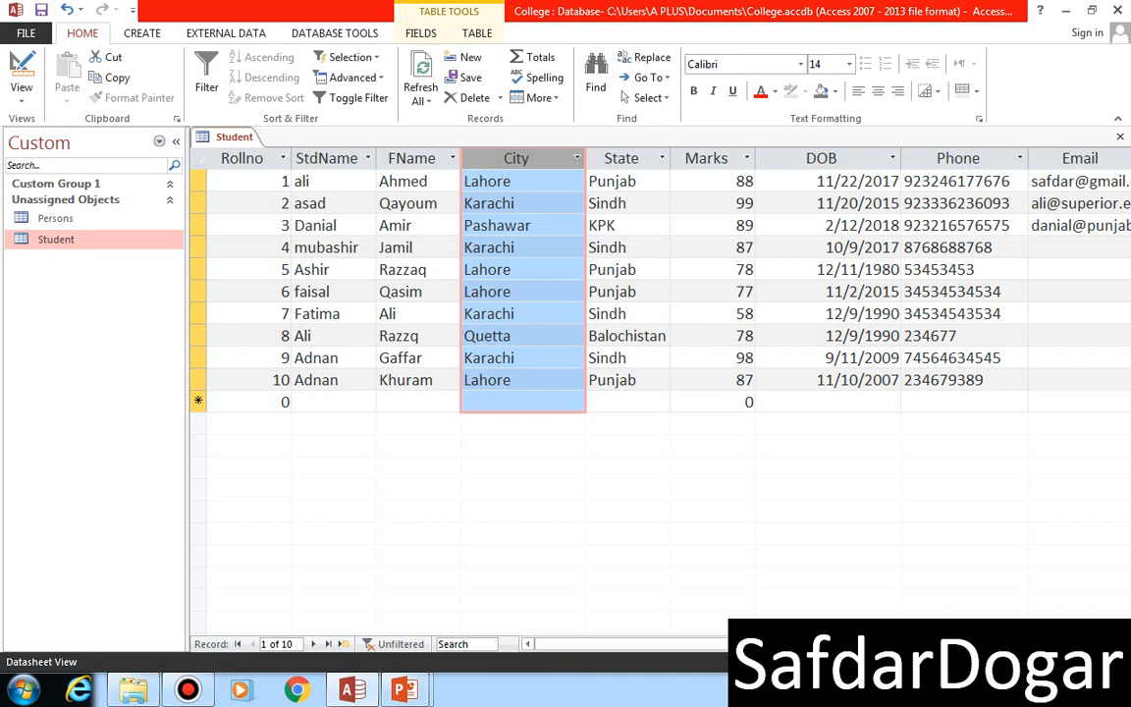
Step: Sort the Student records by FName in ascending order and then in descending order
{"action": "left_click", "coordinate": [412, 158]}
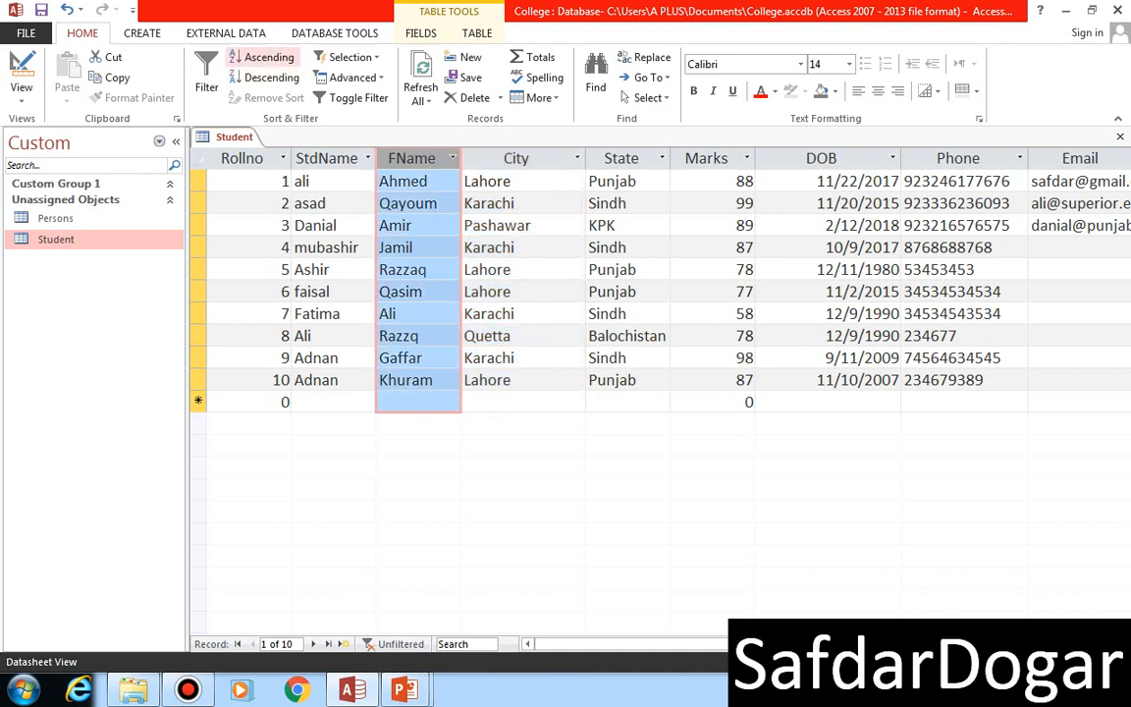
{"action": "left_click", "coordinate": [262, 57]}
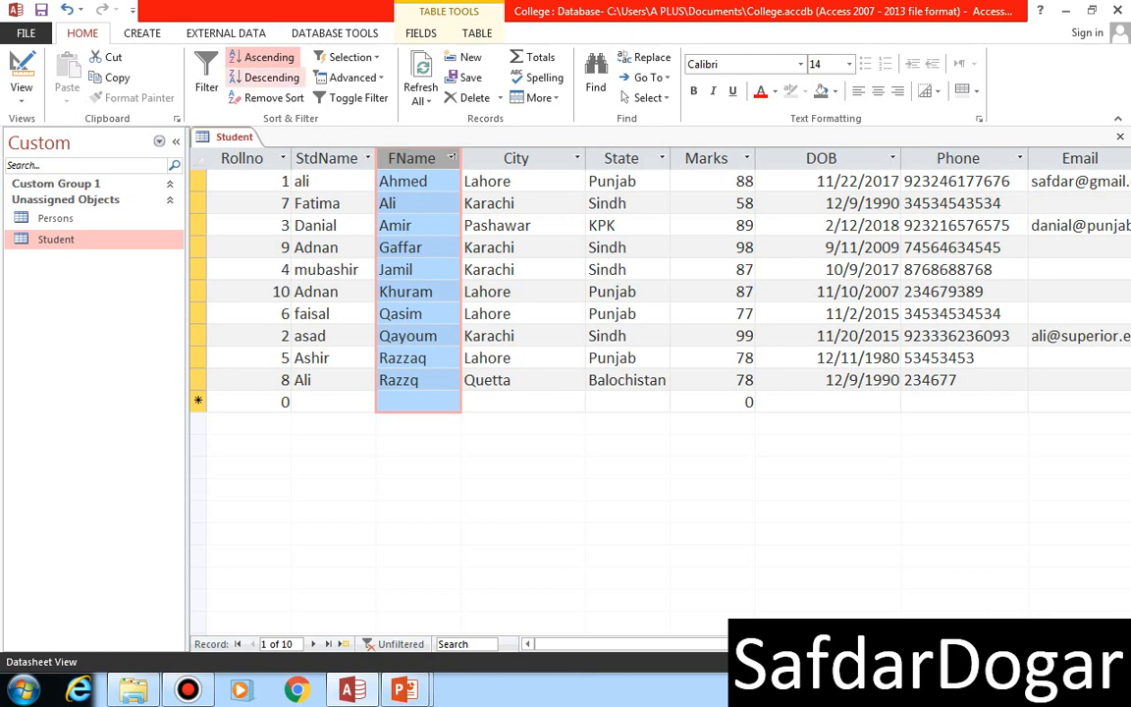
{"action": "left_click", "coordinate": [265, 77]}
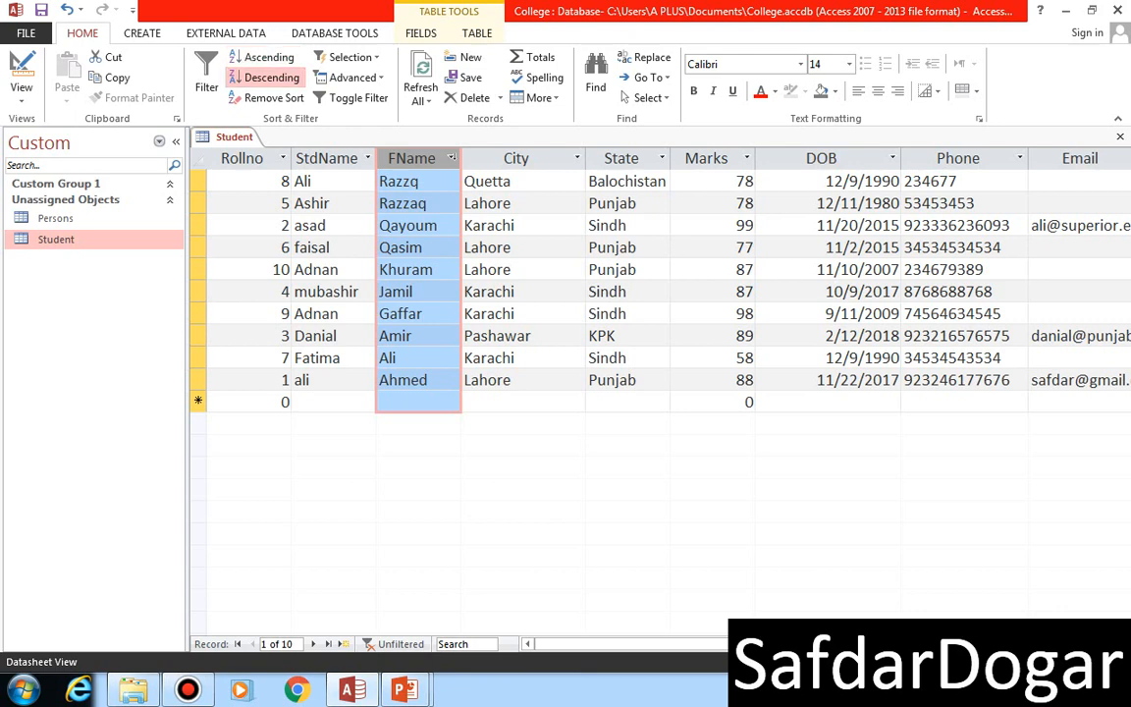
Step: Clear the FName sort to restore the records' original order
{"action": "left_click", "coordinate": [265, 98]}
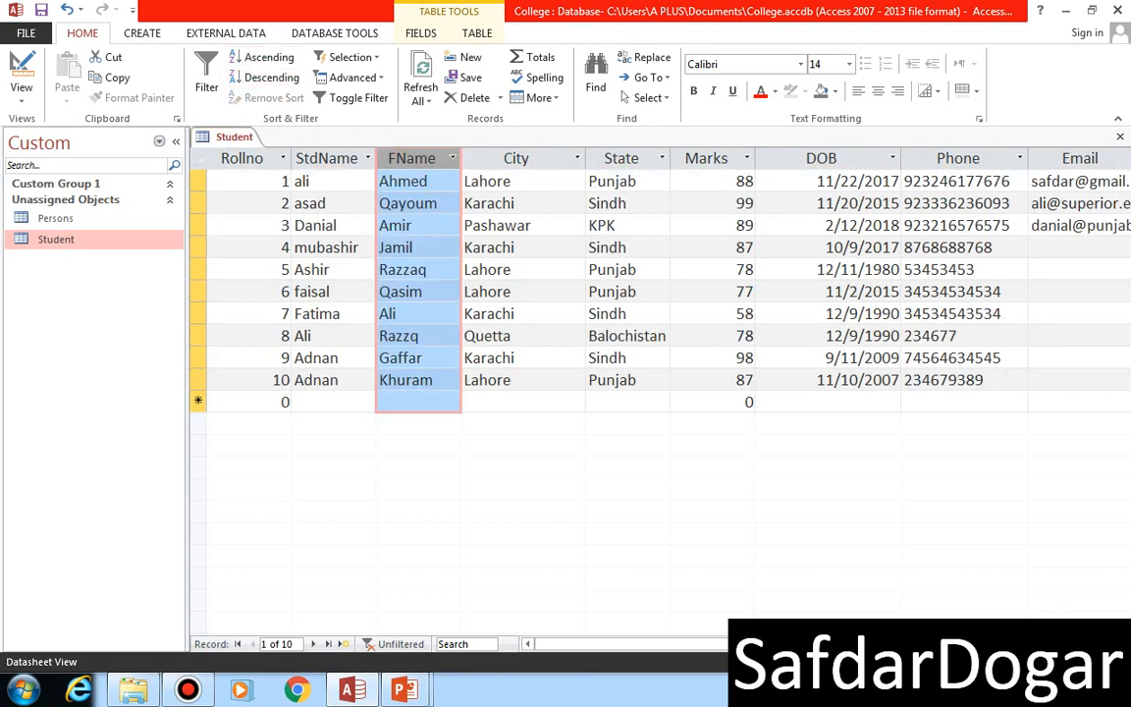
{"action": "left_click", "coordinate": [516, 402]}
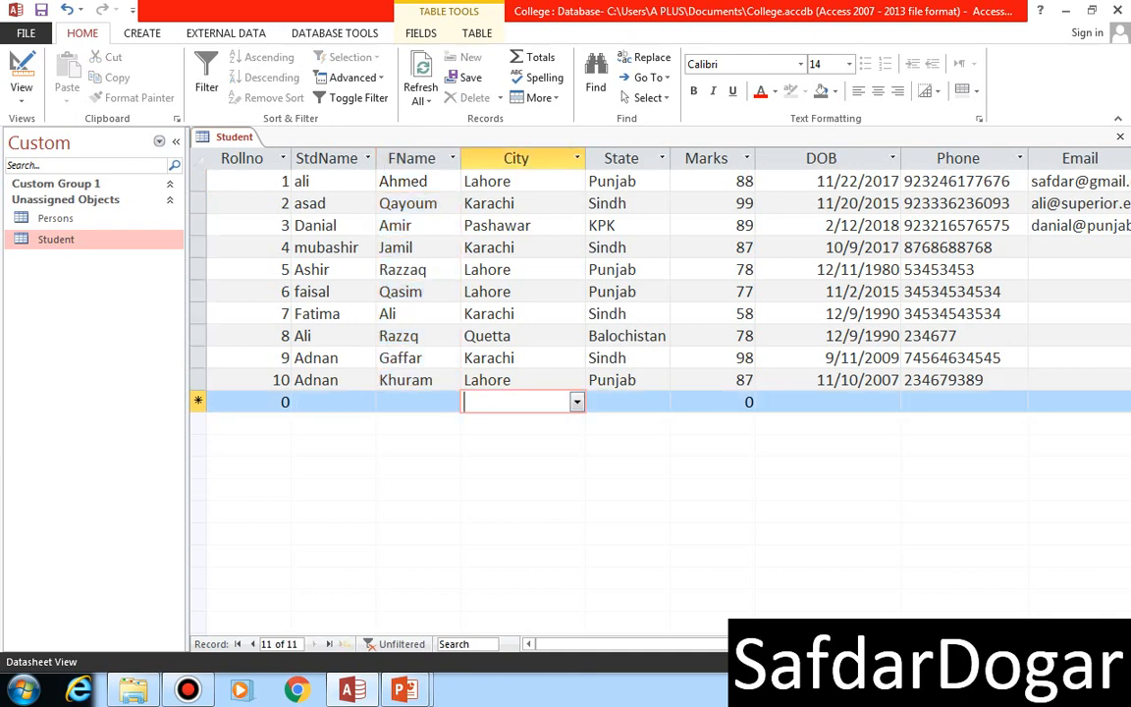
{"action": "left_click", "coordinate": [275, 247]}
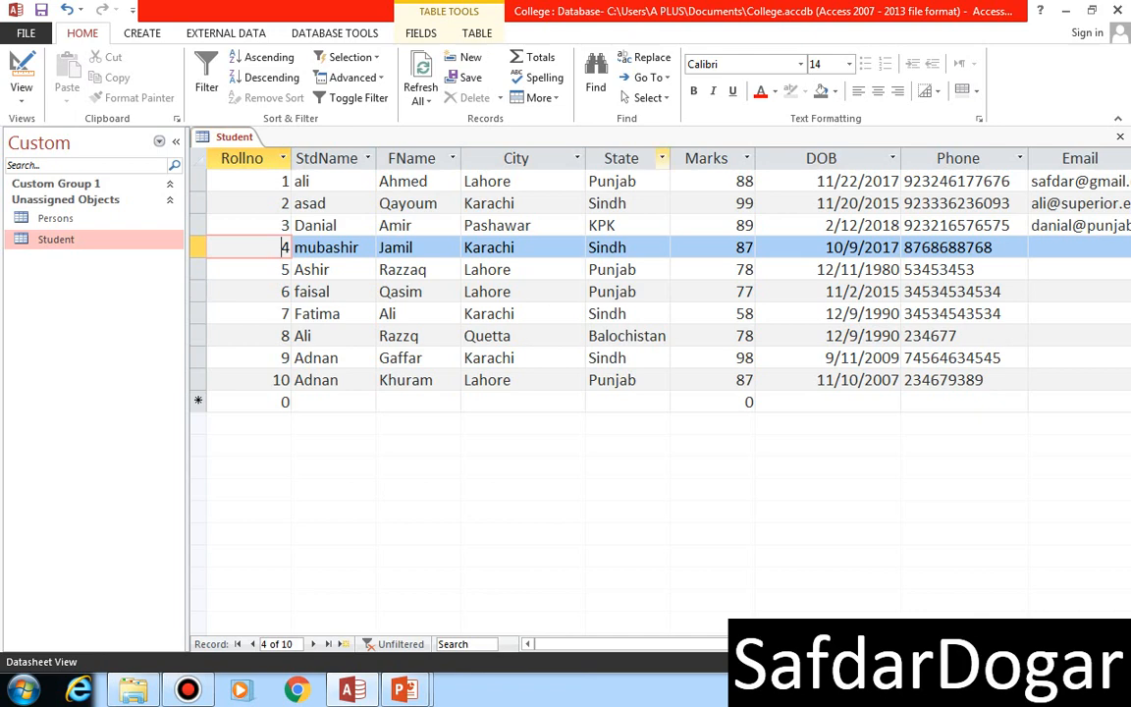
Step: Filter the State column to show only Sindh records
{"action": "left_click", "coordinate": [662, 158]}
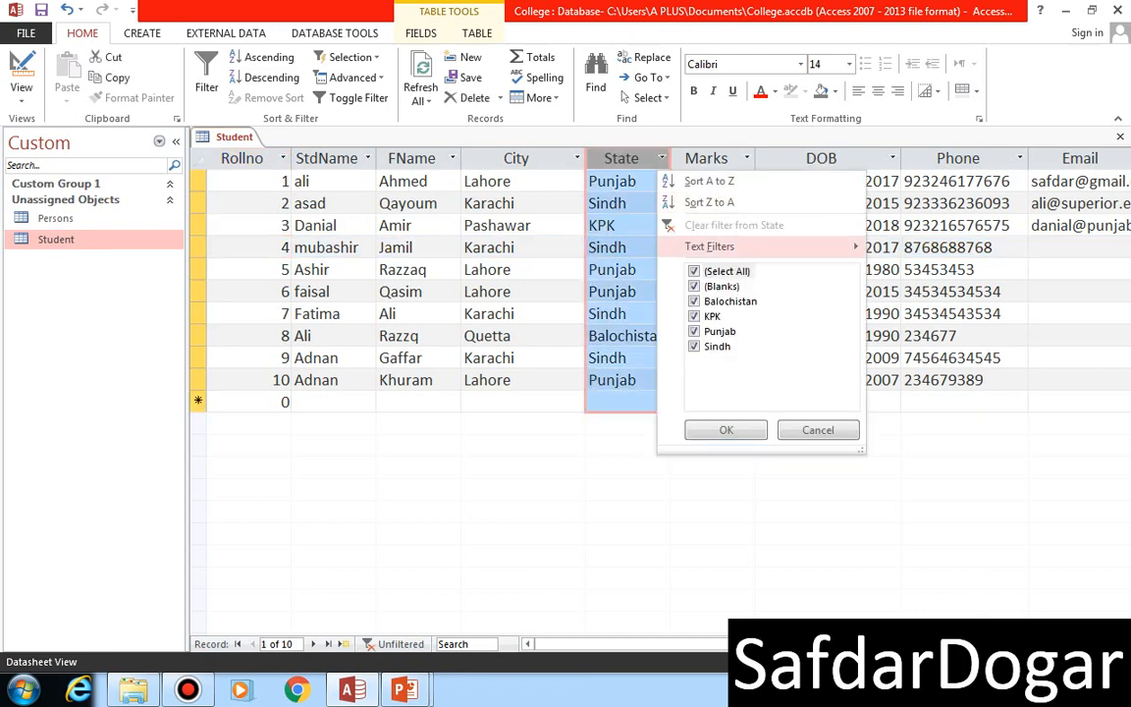
{"action": "left_click", "coordinate": [694, 271]}
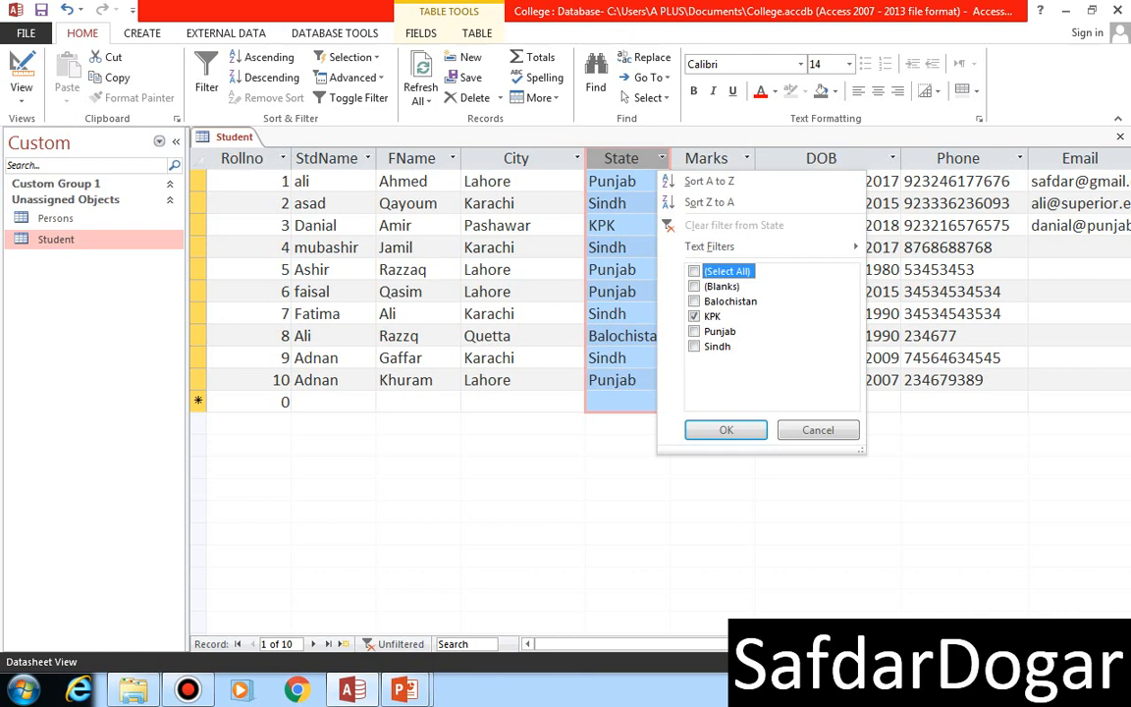
{"action": "left_click", "coordinate": [694, 317]}
{"action": "left_click", "coordinate": [715, 347]}
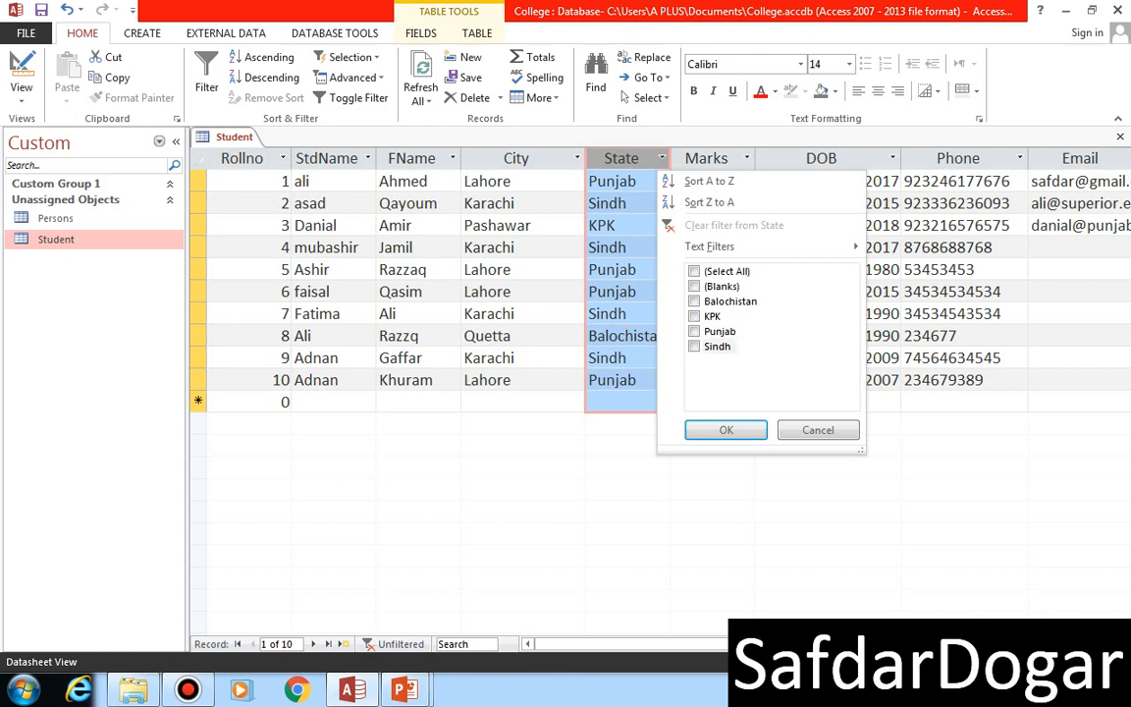
{"action": "left_click", "coordinate": [726, 430]}
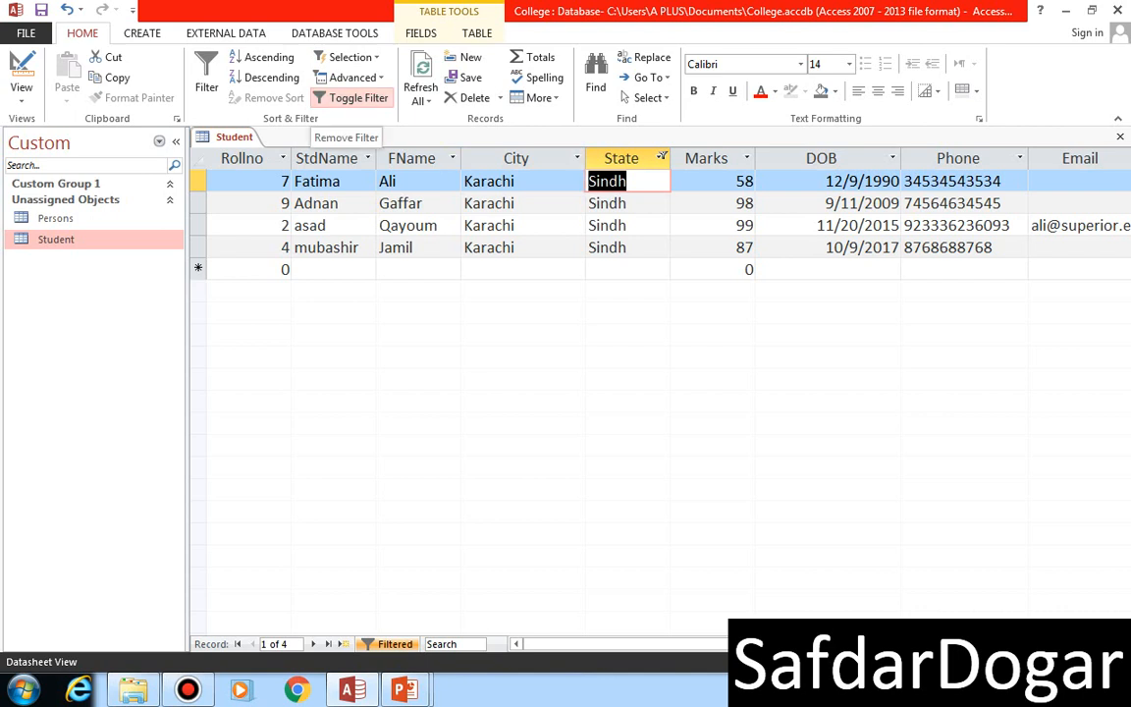
Step: Toggle the State filter off, on again, and finally off
{"action": "left_click", "coordinate": [351, 97]}
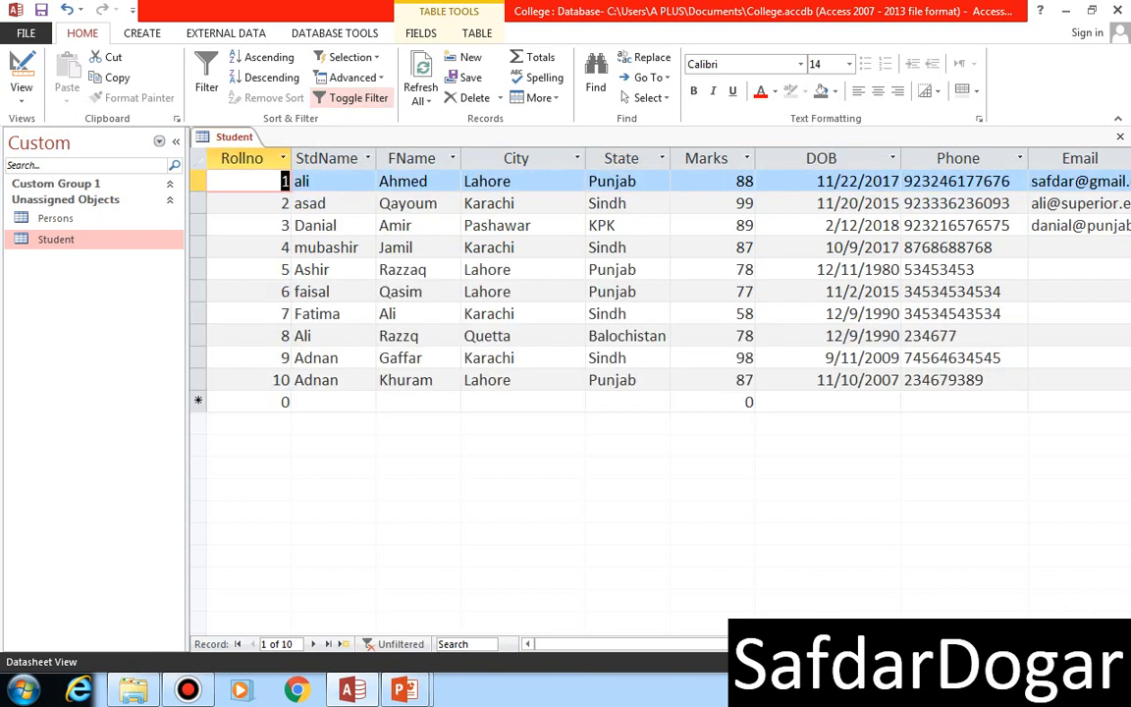
{"action": "left_click", "coordinate": [352, 98]}
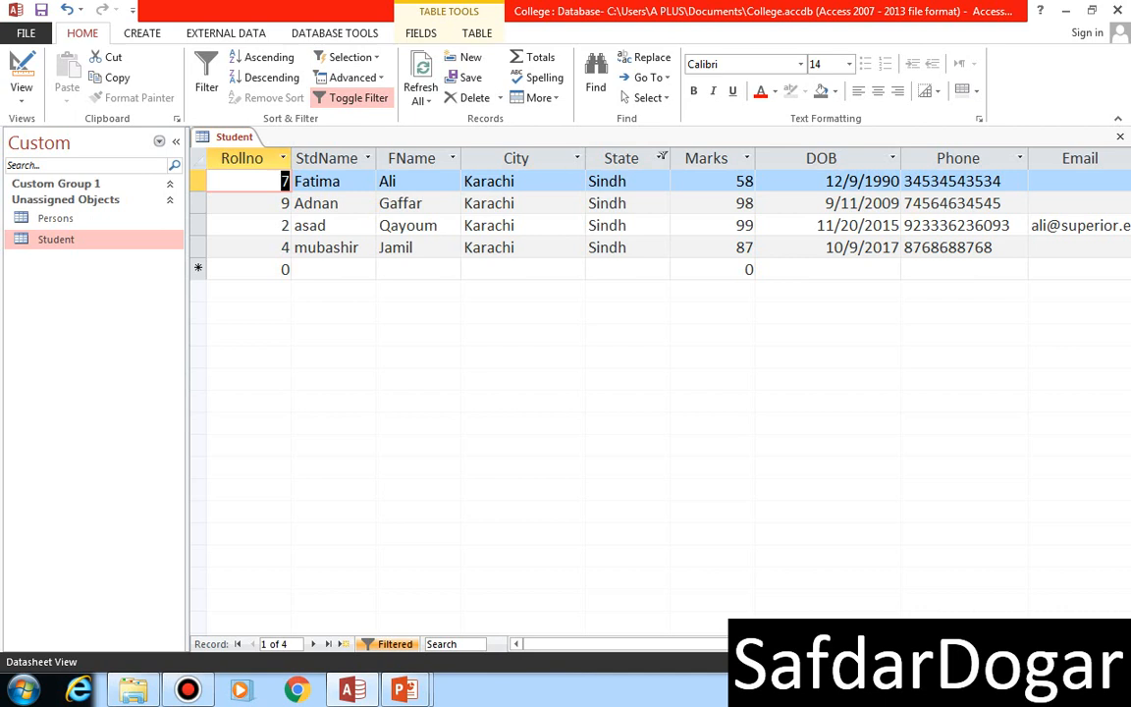
{"action": "left_click", "coordinate": [352, 97]}
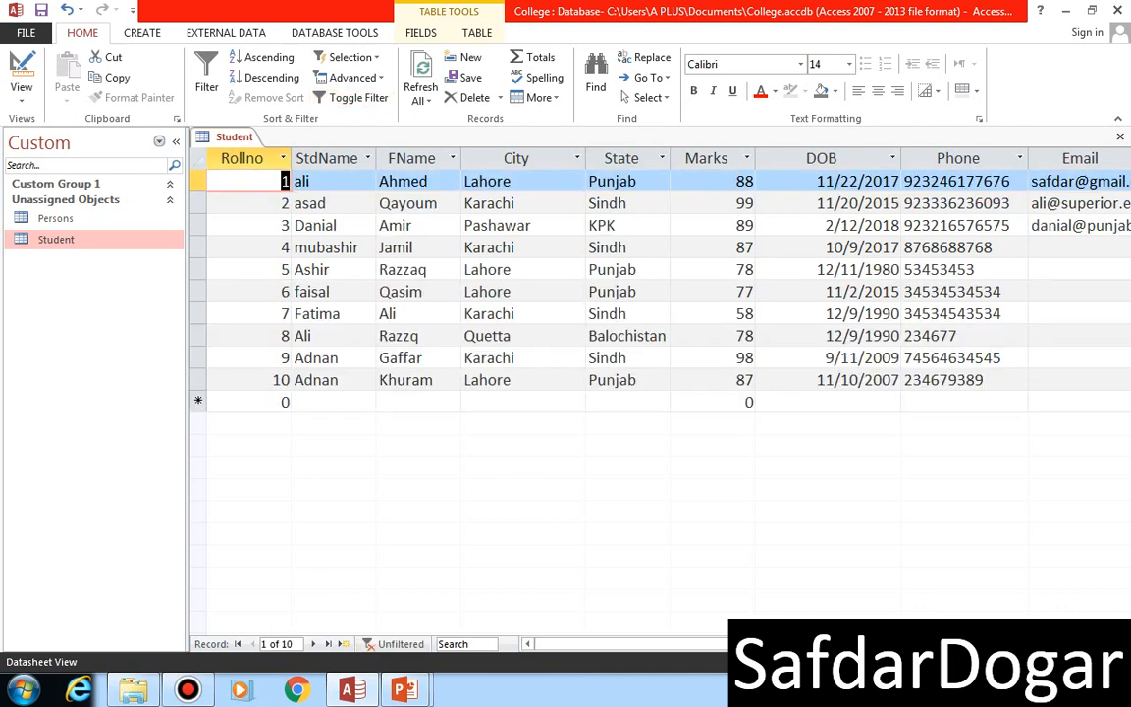
{"action": "left_click", "coordinate": [350, 78]}
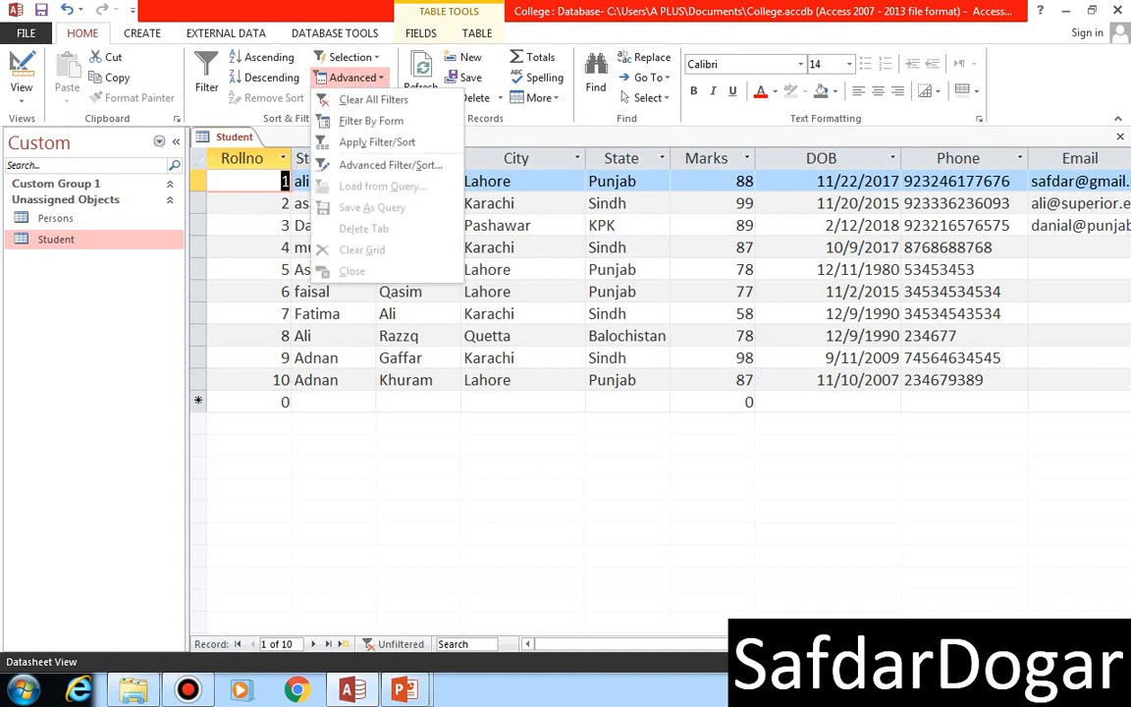
{"action": "left_click", "coordinate": [349, 77]}
{"action": "left_click", "coordinate": [350, 57]}
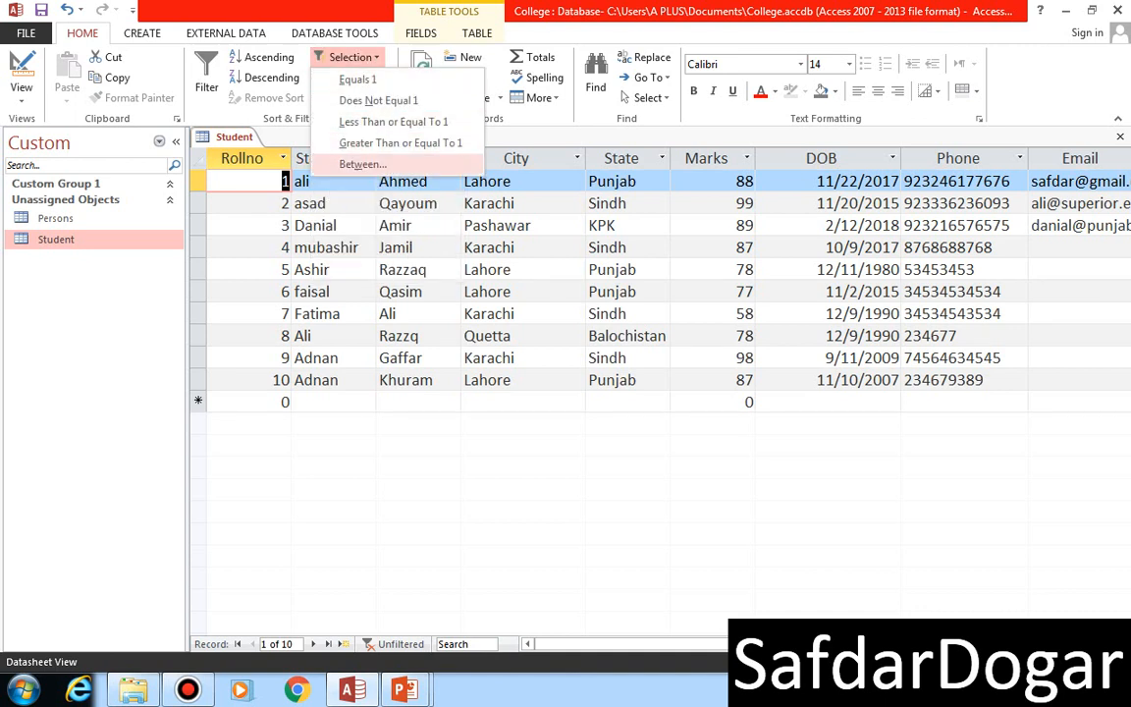
{"action": "left_click", "coordinate": [707, 158]}
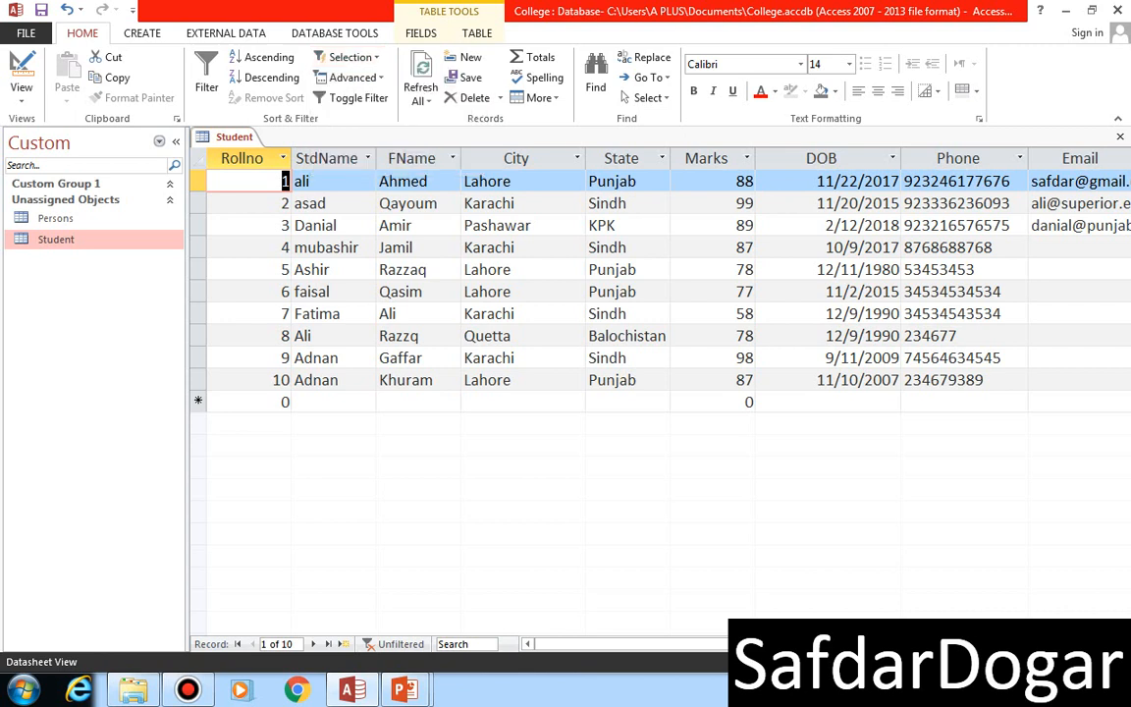
Step: Filter the Marks column to values between 90 and 100, and turn the filter off again
{"action": "left_click", "coordinate": [707, 158]}
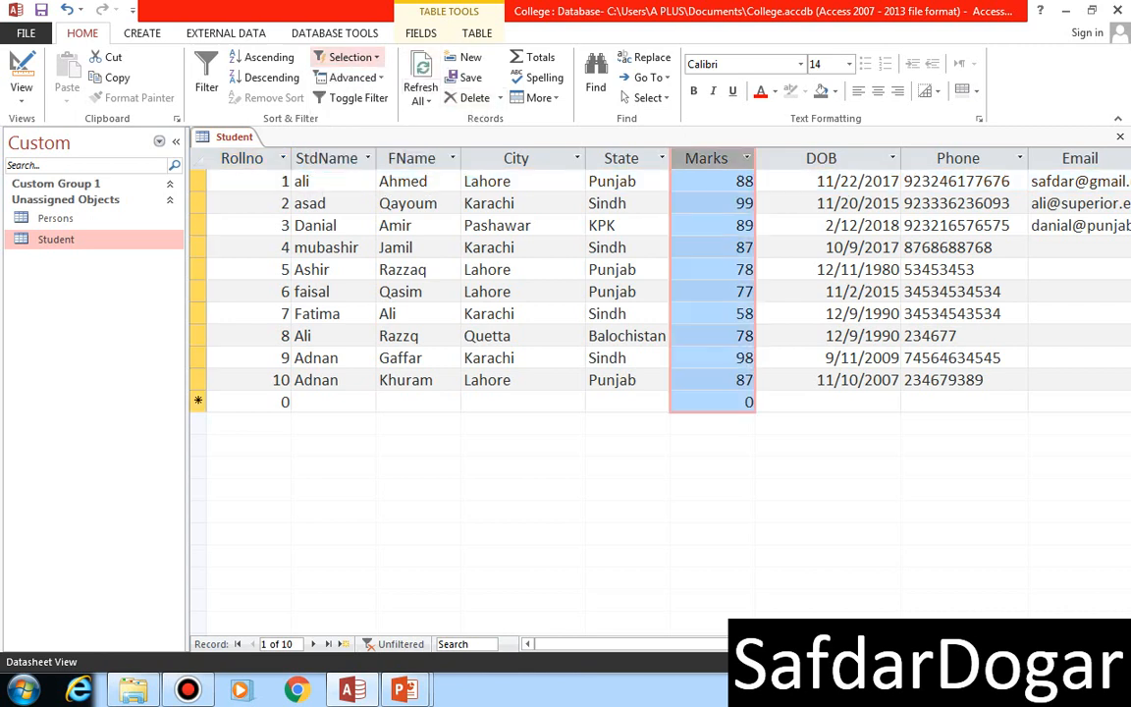
{"action": "left_click", "coordinate": [350, 57]}
{"action": "left_click", "coordinate": [362, 164]}
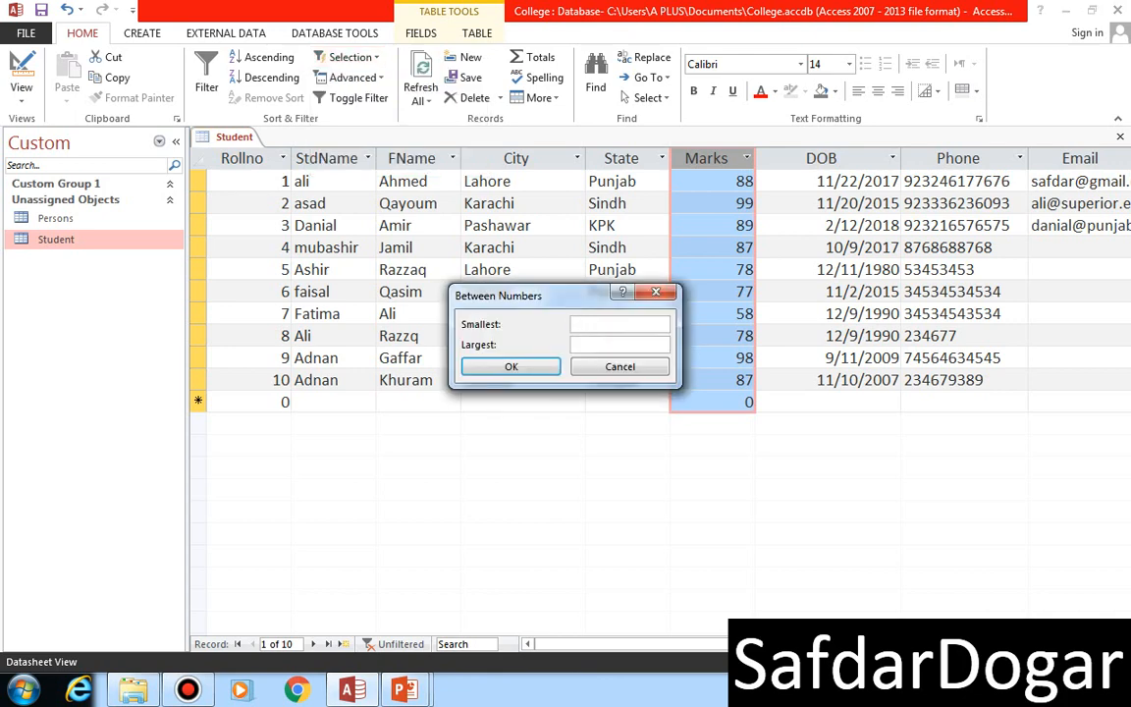
{"action": "type", "text": "90"}
{"action": "key", "text": "Tab"}
{"action": "type", "text": "100"}
{"action": "key", "text": "Return"}
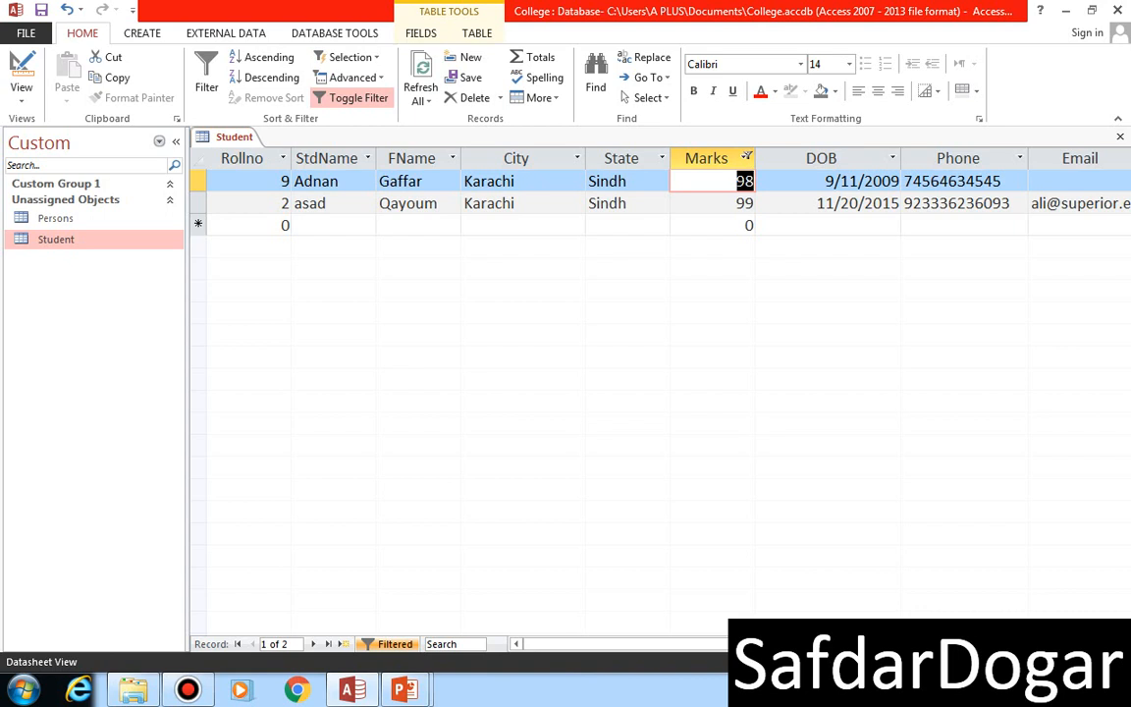
{"action": "left_click", "coordinate": [352, 98]}
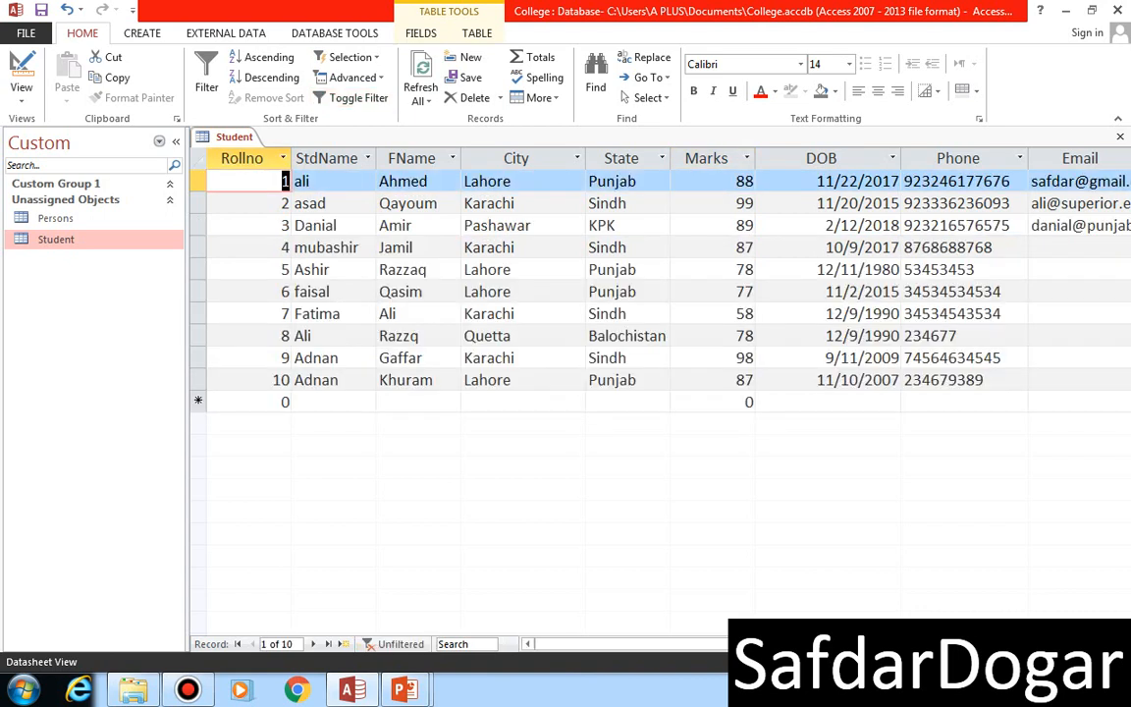